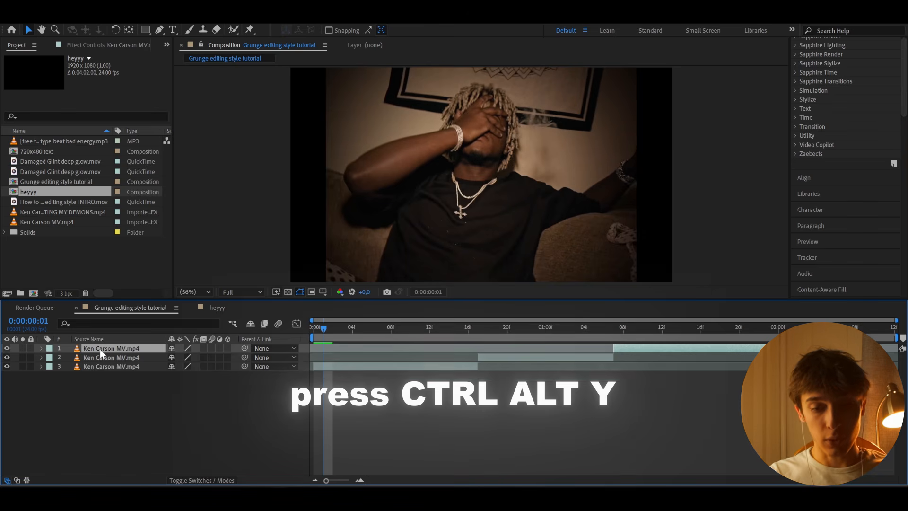
# Create an adjustment layer above the Ken Carson MV clips and apply the Add Grain effect to it.
pyautogui.hotkey('ctrl', 'alt', 'y')
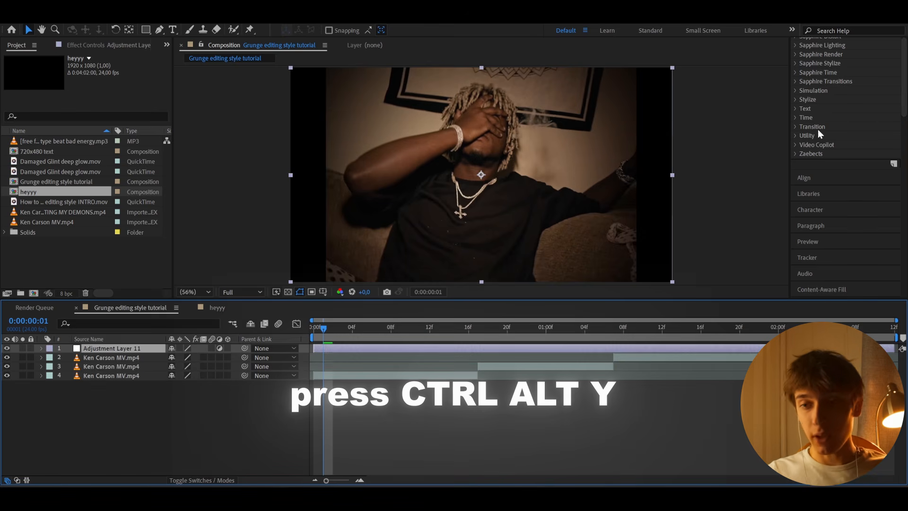
pyautogui.click(833, 122)
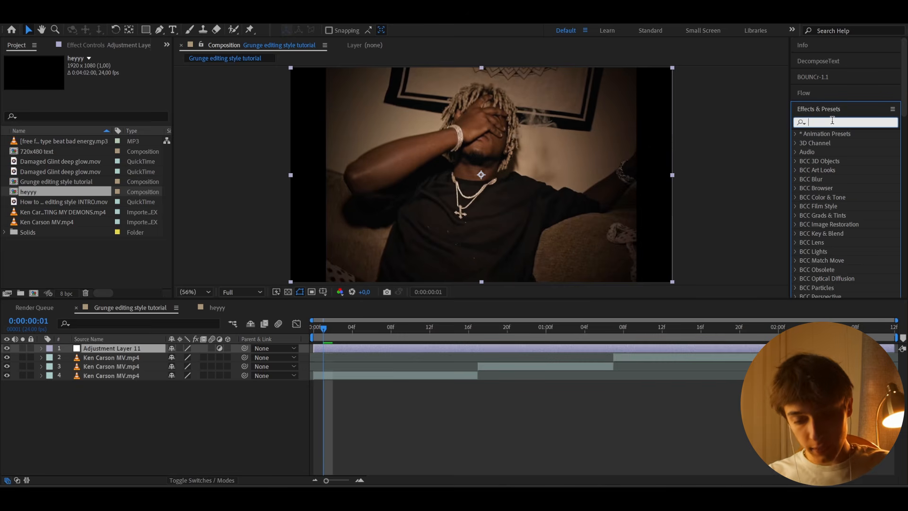
pyautogui.write('add grai')
pyautogui.click(831, 143)
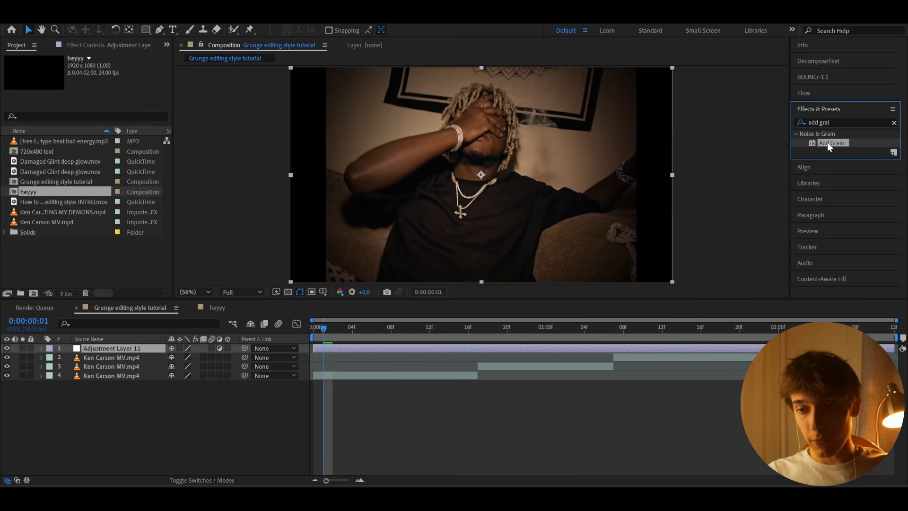
pyautogui.moveTo(829, 145); pyautogui.dragTo(506, 348)
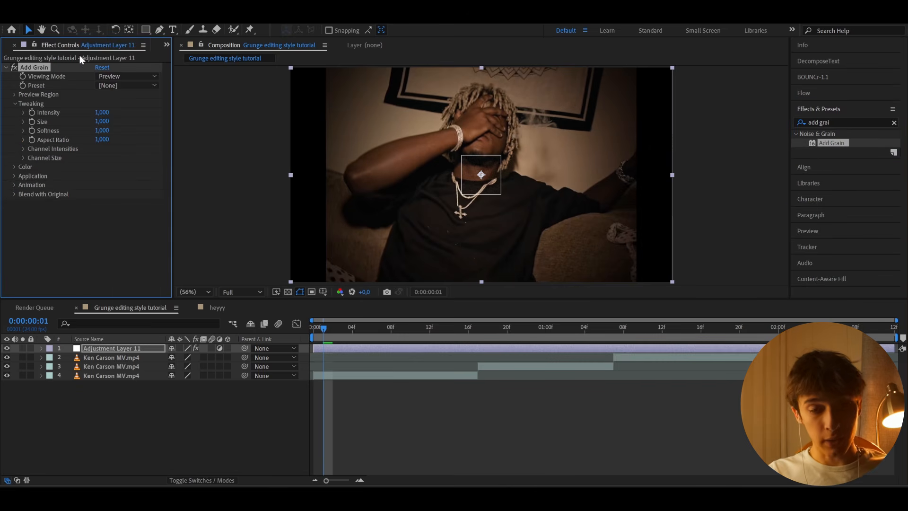
# Set the Add Grain viewing mode to Final Output and make the grain monochromatic, with the preview area enlarged.
pyautogui.click(126, 76)
pyautogui.click(108, 114)
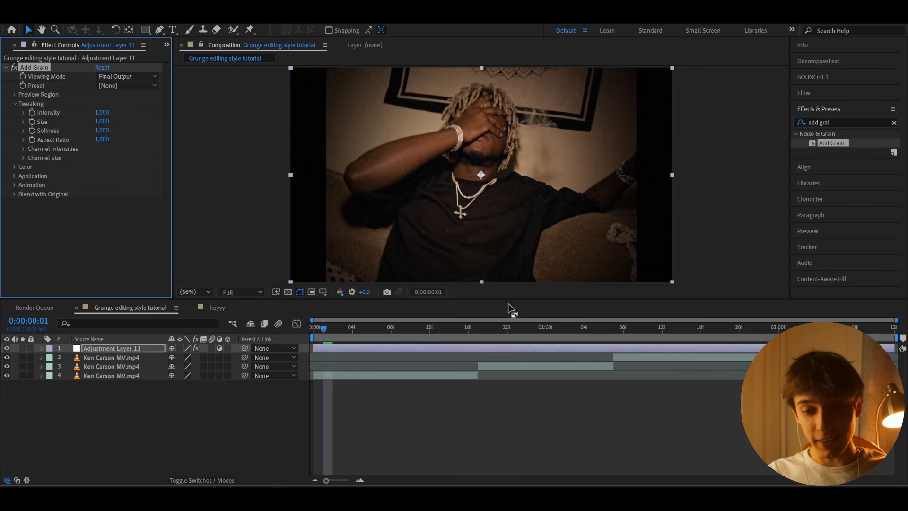
pyautogui.moveTo(510, 304); pyautogui.dragTo(509, 376)
pyautogui.click(14, 166)
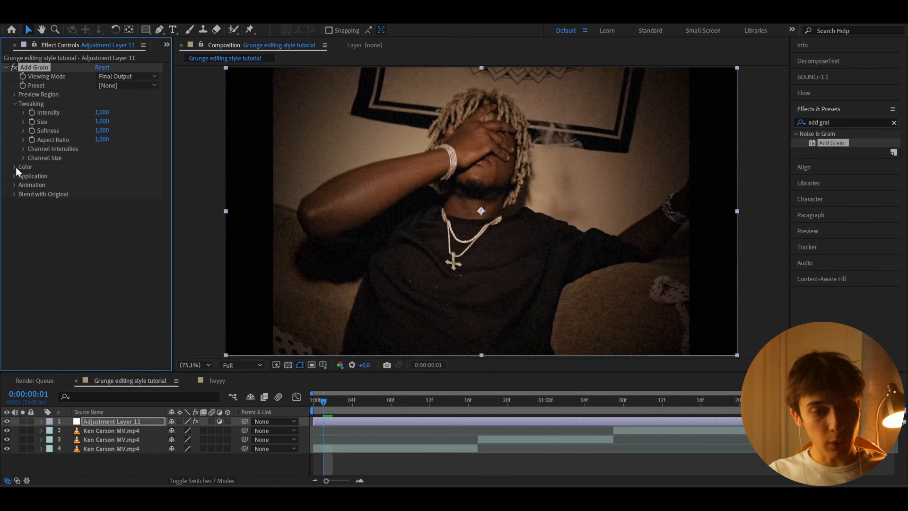
pyautogui.click(97, 176)
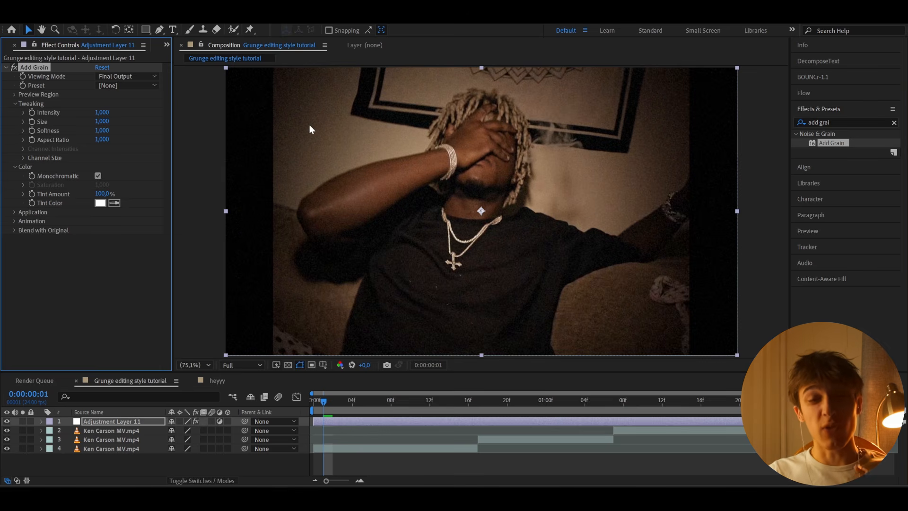
# Set the grain size to 0,4 and its aspect ratio to 3,6.
pyautogui.click(103, 121)
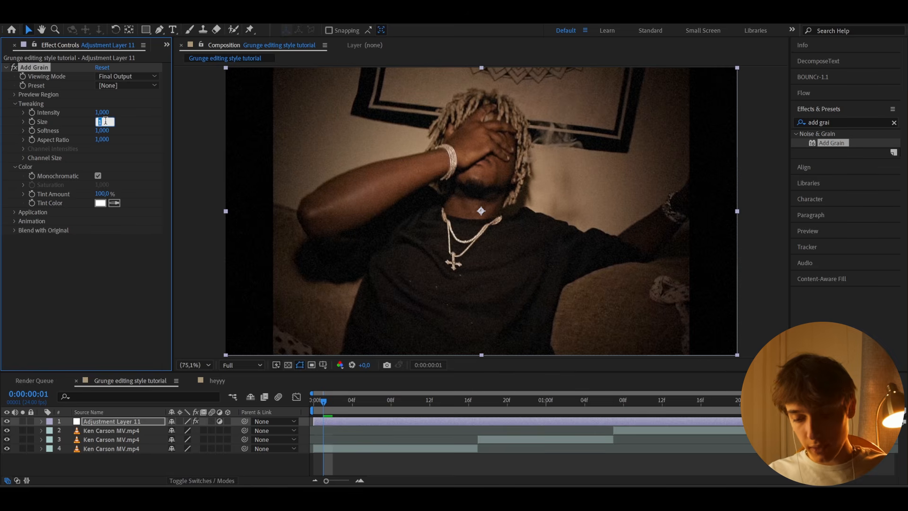
pyautogui.write('0,4')
pyautogui.click(103, 139)
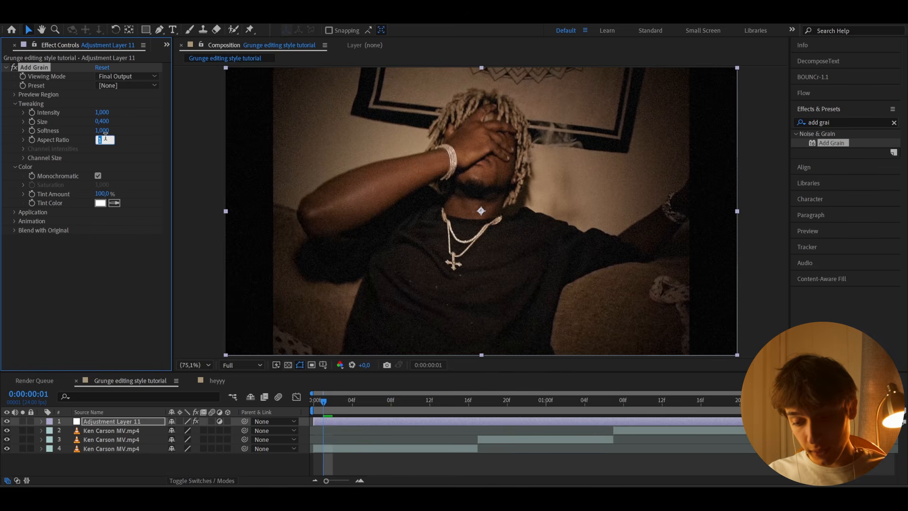
pyautogui.write('3,6')
pyautogui.press('Return')
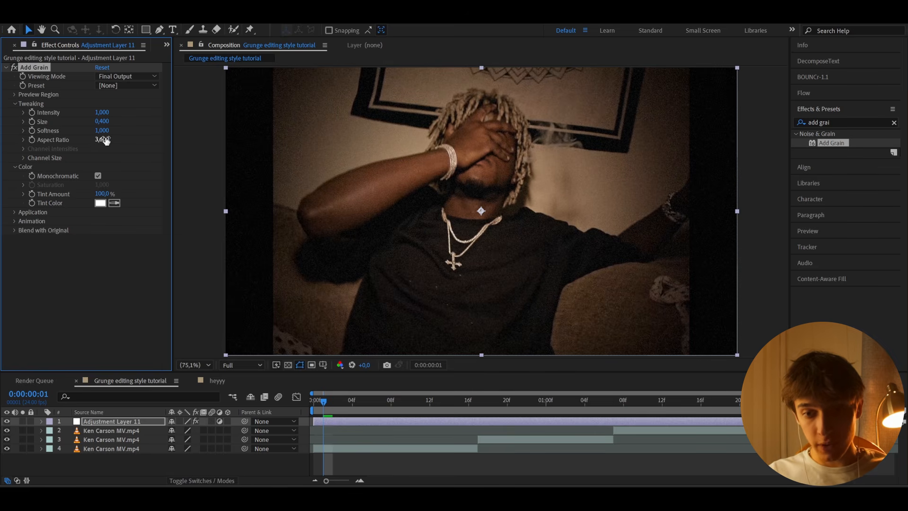
# Check the grain at frame 2 and duplicate the Add Grain effect on the adjustment layer.
pyautogui.click(330, 409)
pyautogui.moveTo(331, 408)
pyautogui.mouseDown()
pyautogui.moveTo(350, 407)
pyautogui.moveTo(333, 409)
pyautogui.mouseUp()
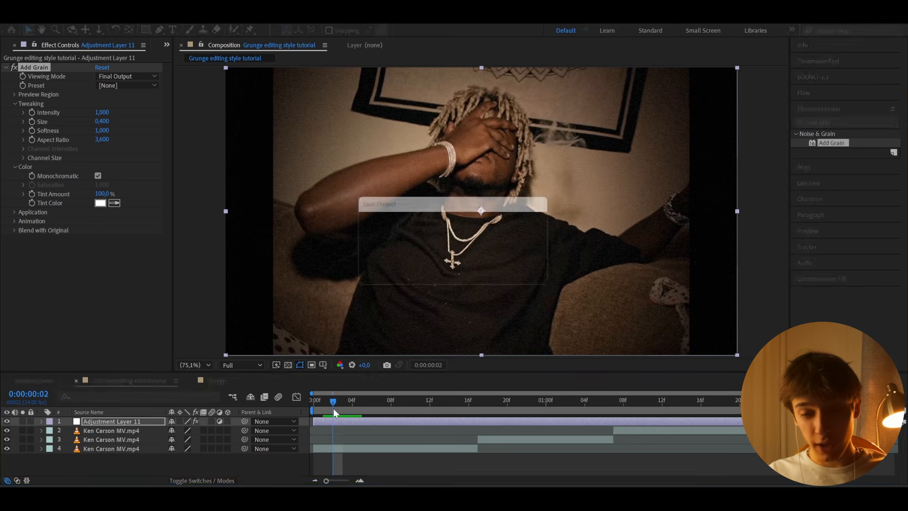
pyautogui.click(37, 70)
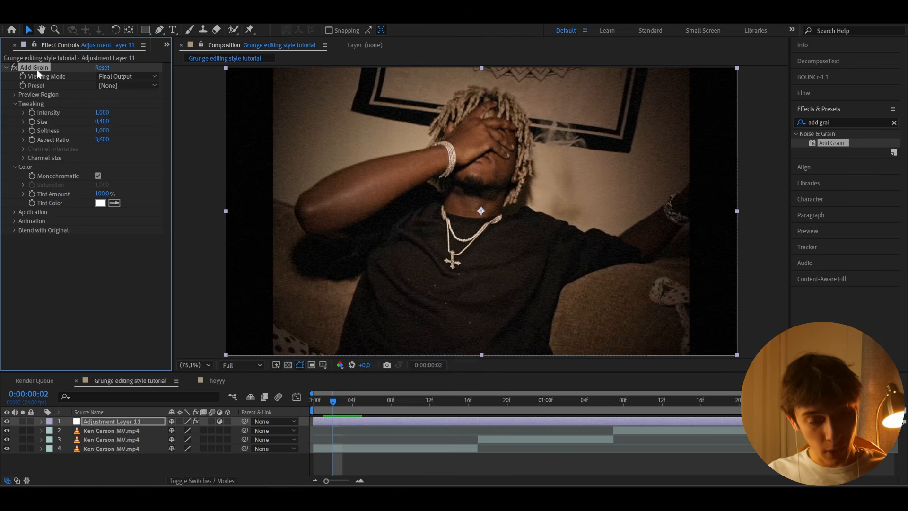
pyautogui.hotkey('ctrl', 'd')
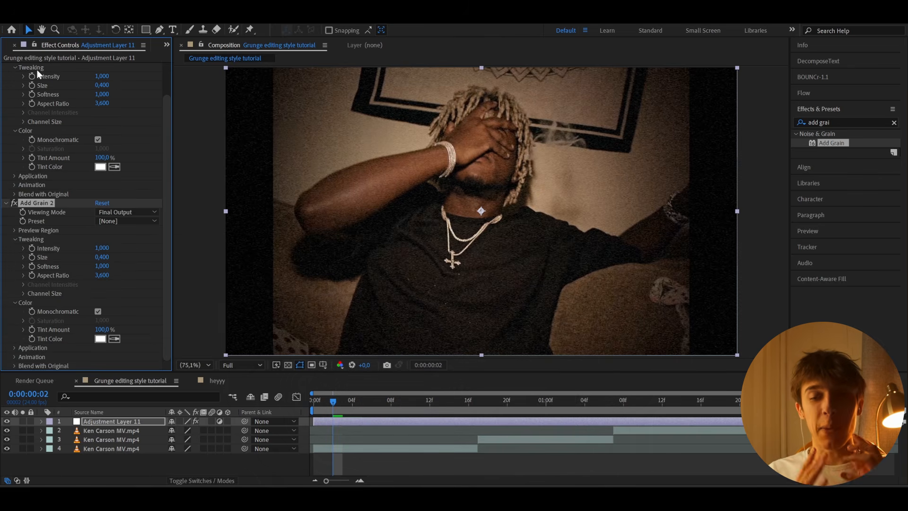
# Find the NTSC-rs effect and apply it to the adjustment layer below the second Add Grain.
pyautogui.click(830, 121)
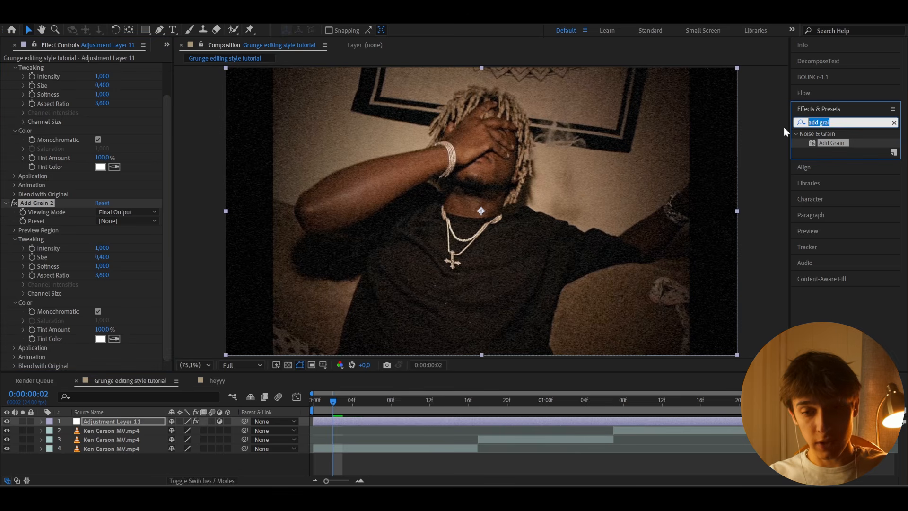
pyautogui.write('ntsc-')
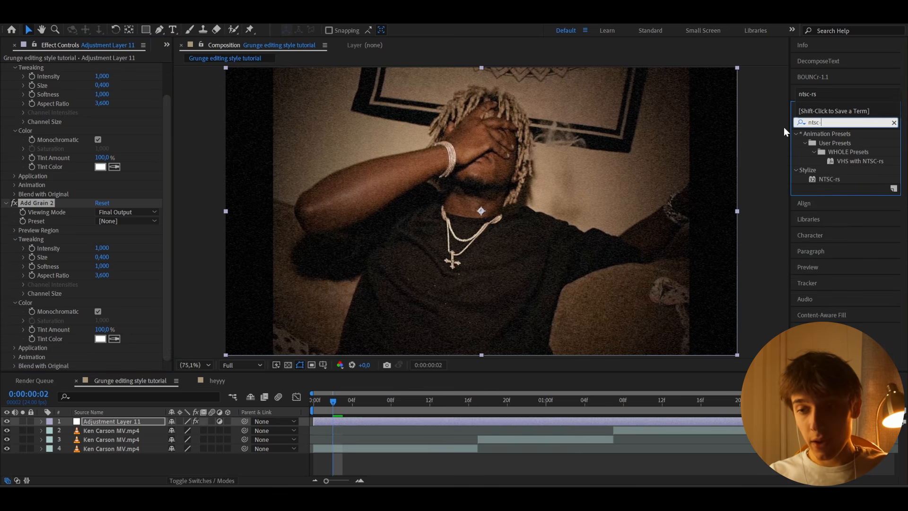
pyautogui.write('rs')
pyautogui.click(831, 180)
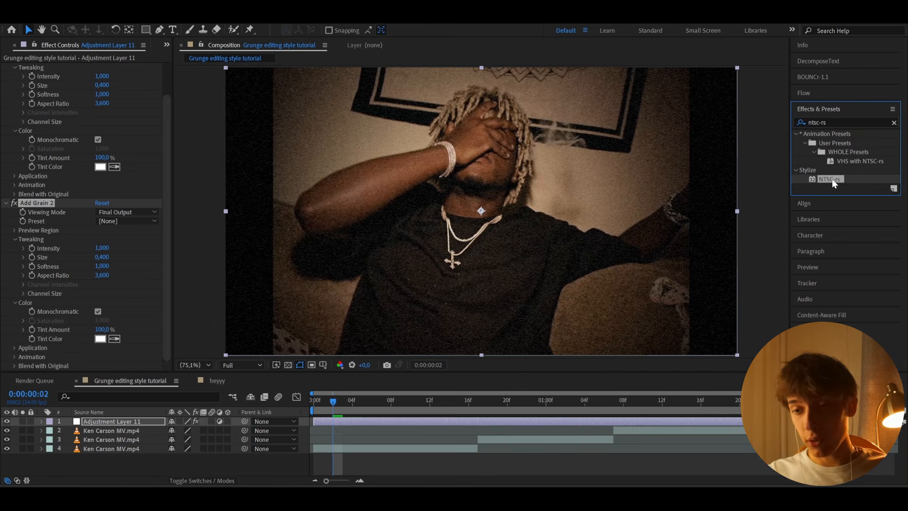
pyautogui.moveTo(833, 179); pyautogui.dragTo(117, 340)
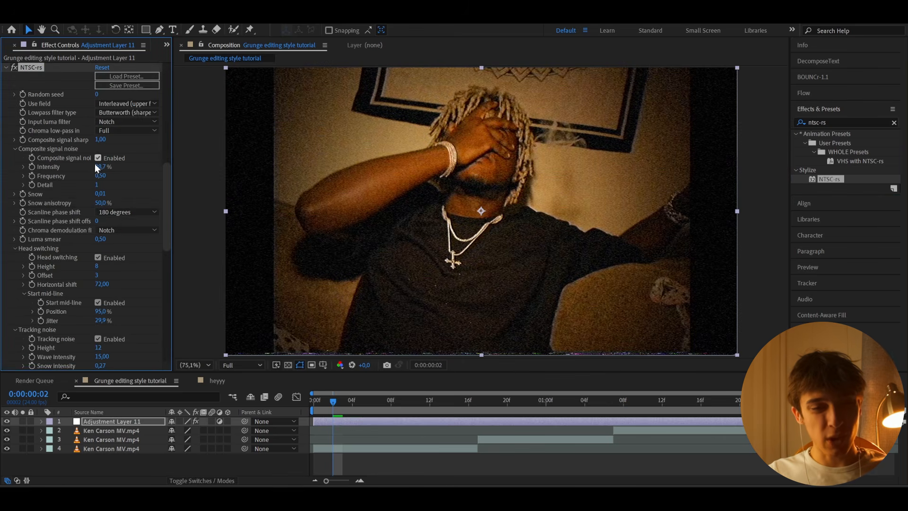
# Set the NTSC-rs snow to 0 and disable both head switching and tracking noise.
pyautogui.moveTo(107, 195); pyautogui.dragTo(59, 203)
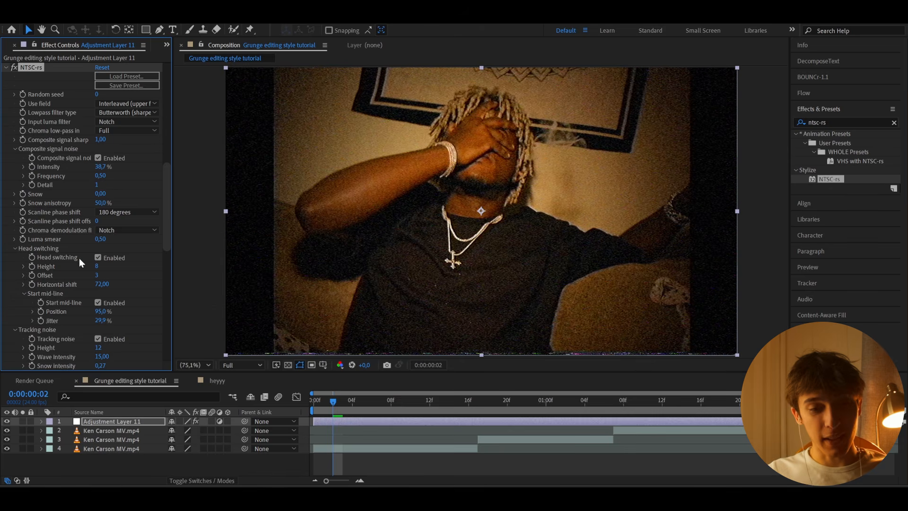
pyautogui.click(97, 258)
pyautogui.click(98, 339)
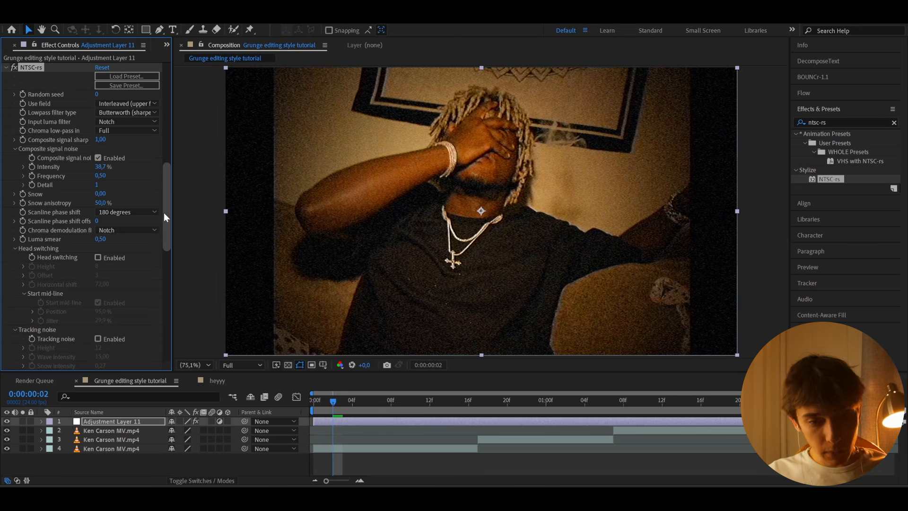
# Enable Scale with video size in the Scale settings of NTSC-rs.
pyautogui.moveTo(166, 209); pyautogui.dragTo(171, 336)
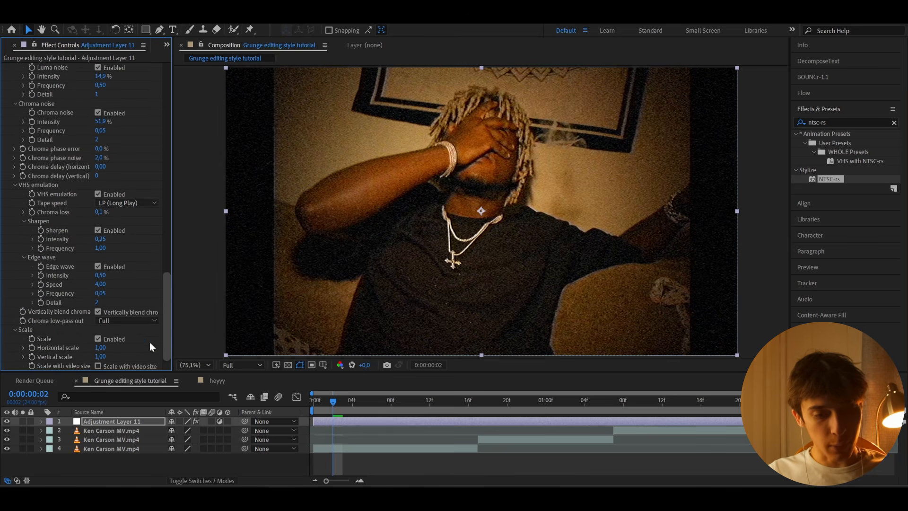
pyautogui.click(99, 366)
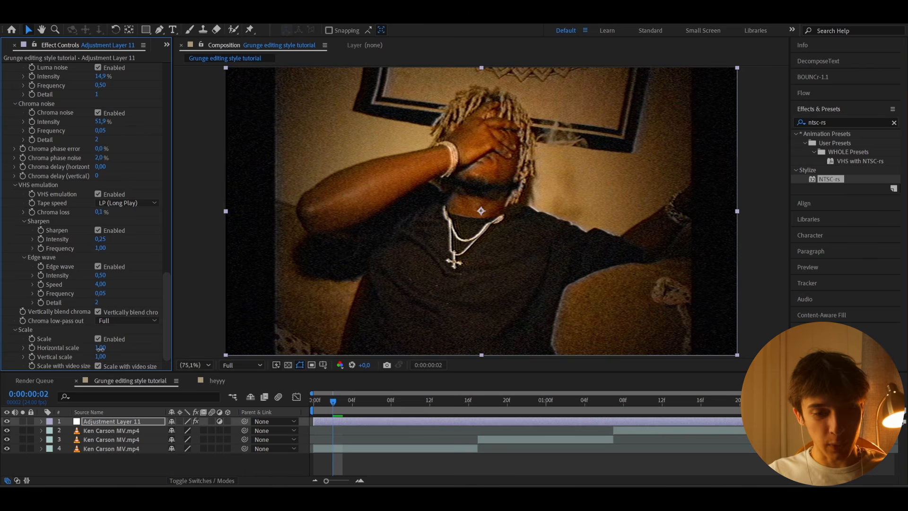
pyautogui.moveTo(100, 348); pyautogui.dragTo(127, 350)
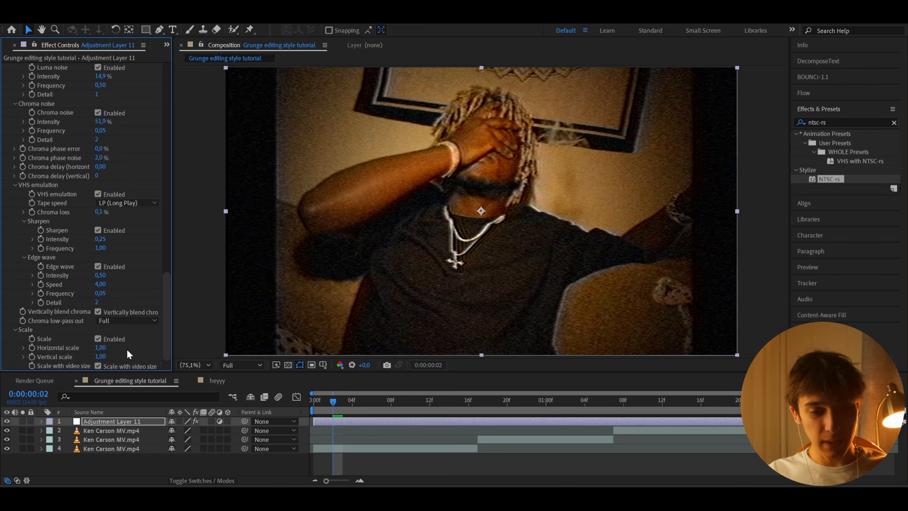
# Duplicate the configured NTSC-rs effect on the adjustment layer.
pyautogui.scroll(15, 128, 352)
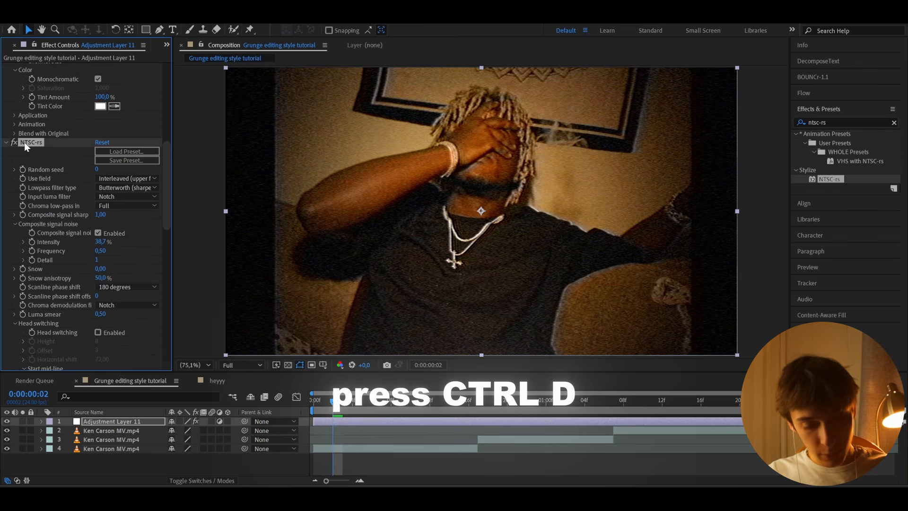
pyautogui.hotkey('ctrl', 'd')
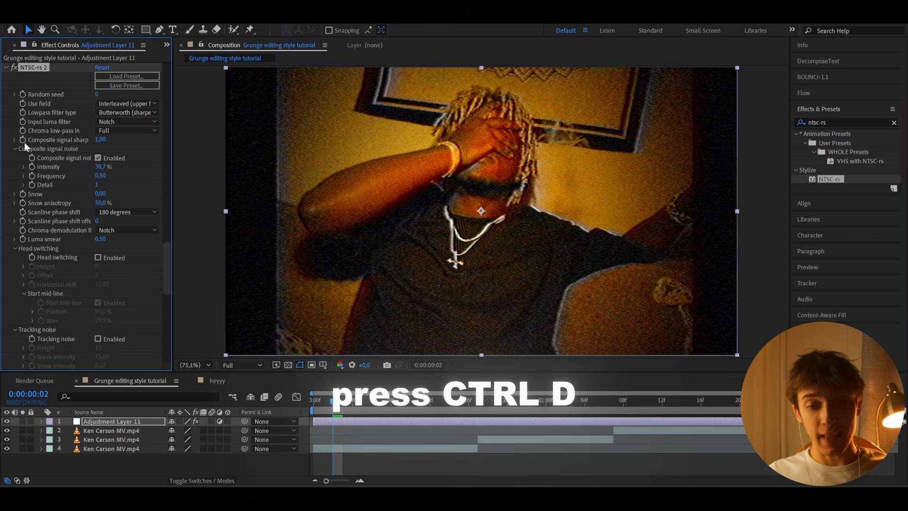
pyautogui.scroll(-10, 24, 142)
# Apply Hue/Saturation to the adjustment layer, set Master Saturation to -48, and preview the look at frame 7.
pyautogui.click(330, 420)
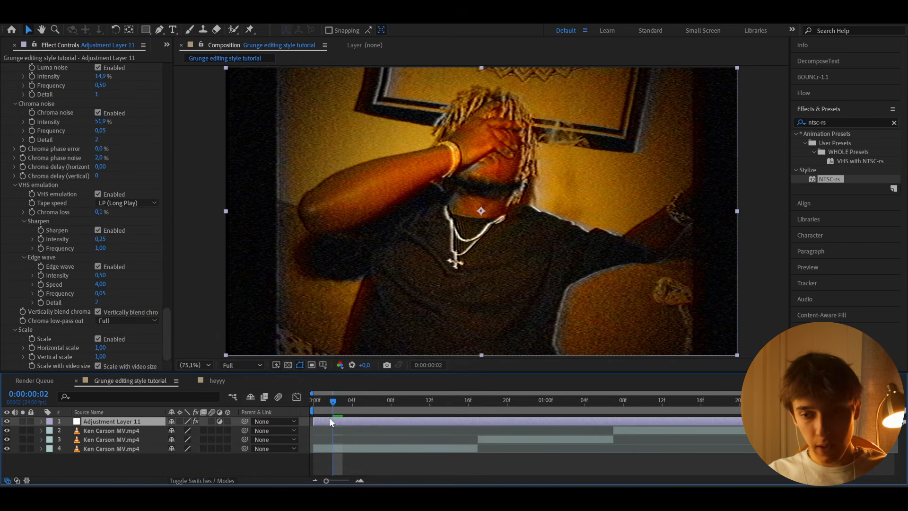
pyautogui.click(841, 124)
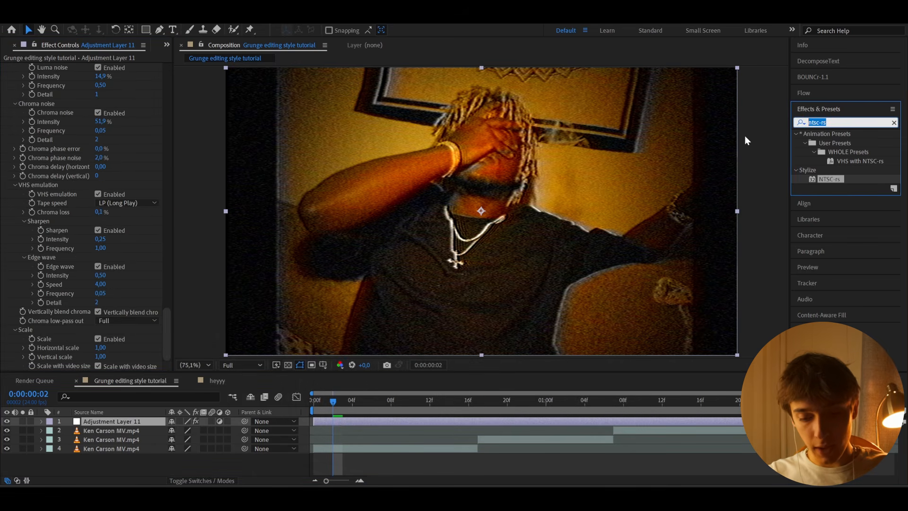
pyautogui.write('hue/s')
pyautogui.moveTo(848, 143); pyautogui.dragTo(95, 290)
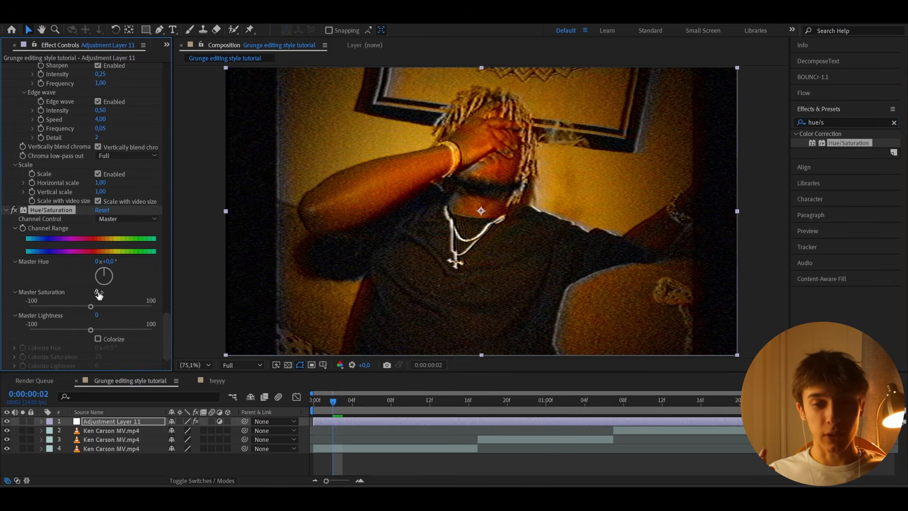
pyautogui.moveTo(99, 295); pyautogui.dragTo(74, 293)
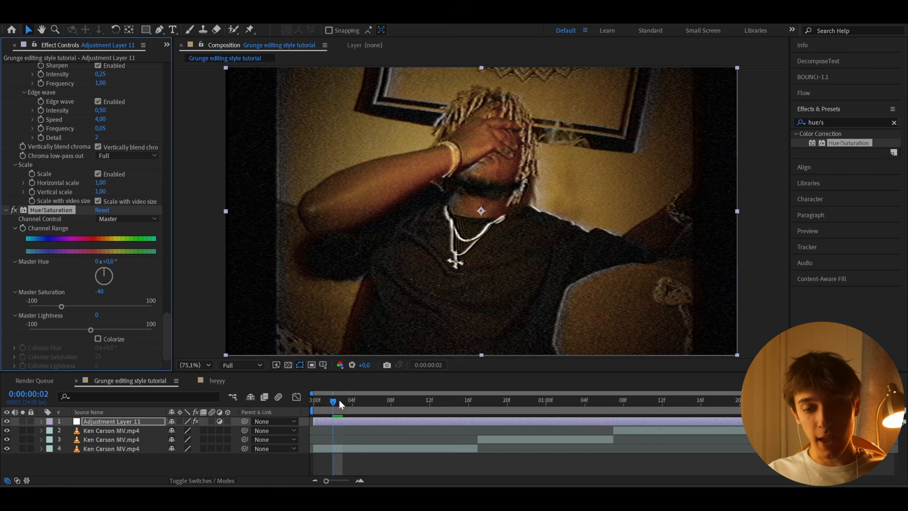
pyautogui.moveTo(339, 400); pyautogui.dragTo(379, 402)
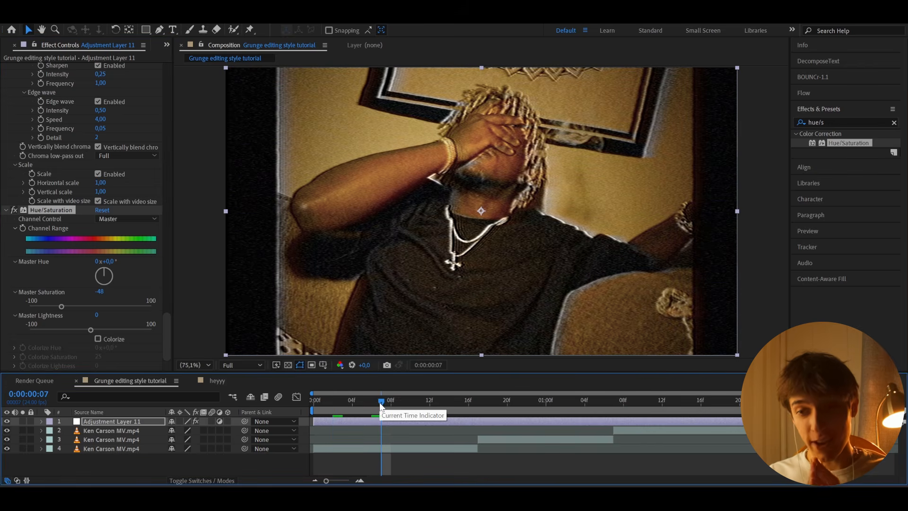
# Find the Distort effect Transform and apply it to the adjustment layer after Hue/Saturation.
pyautogui.click(836, 122)
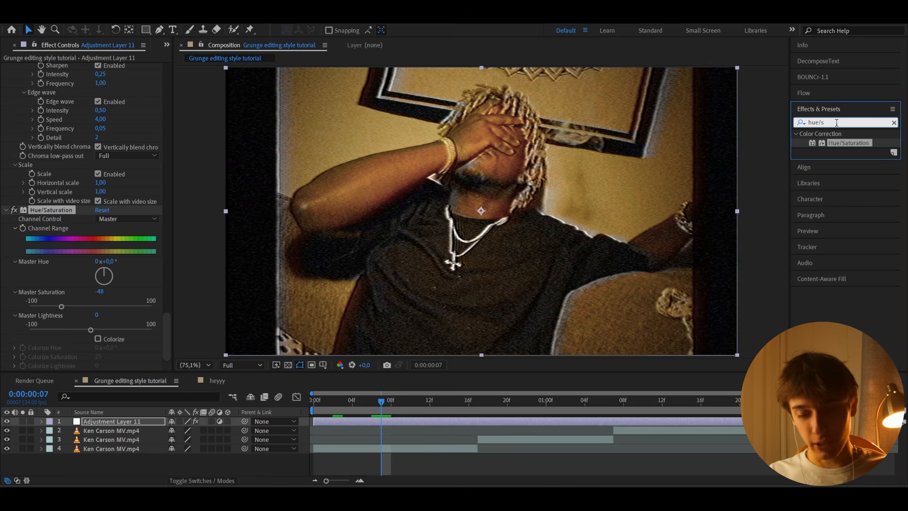
pyautogui.moveTo(836, 123); pyautogui.dragTo(782, 118)
pyautogui.write('tra')
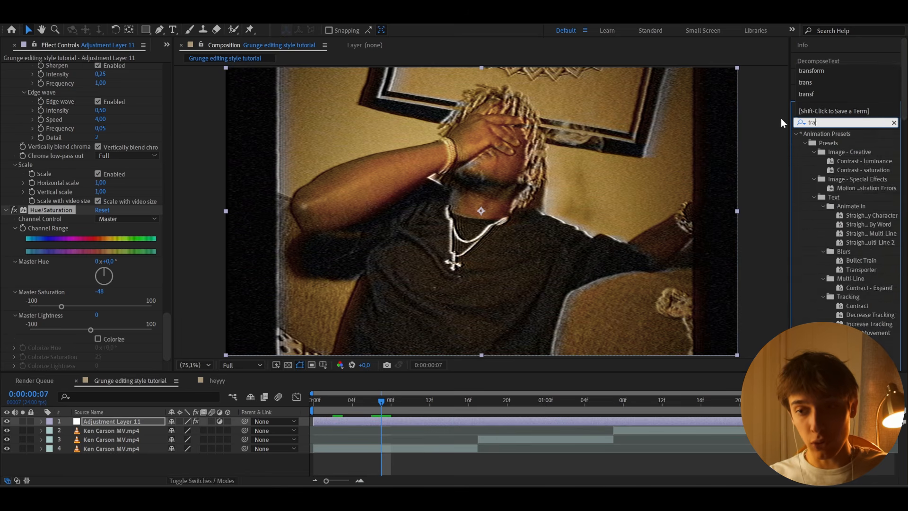
pyautogui.write('nsform')
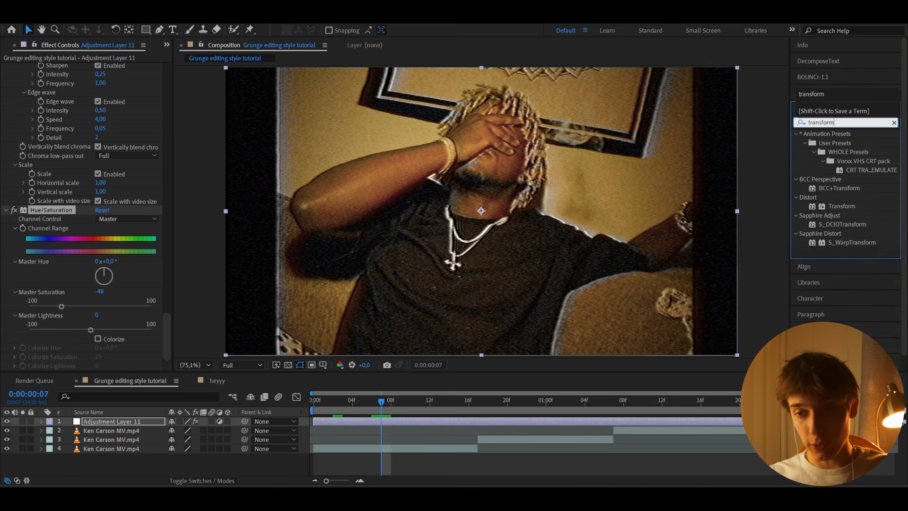
pyautogui.click(827, 209)
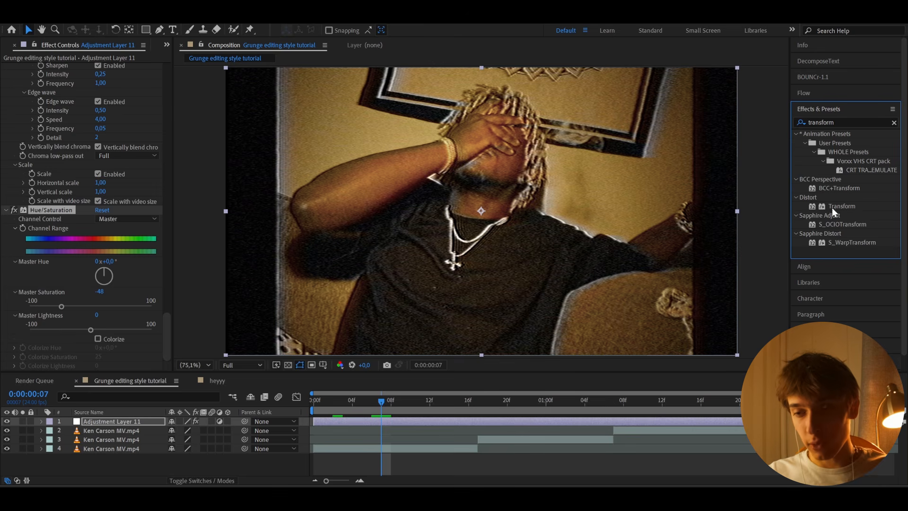
pyautogui.doubleClick(836, 207)
# Set the Transform effect's uniform scale to 10.
pyautogui.click(103, 252)
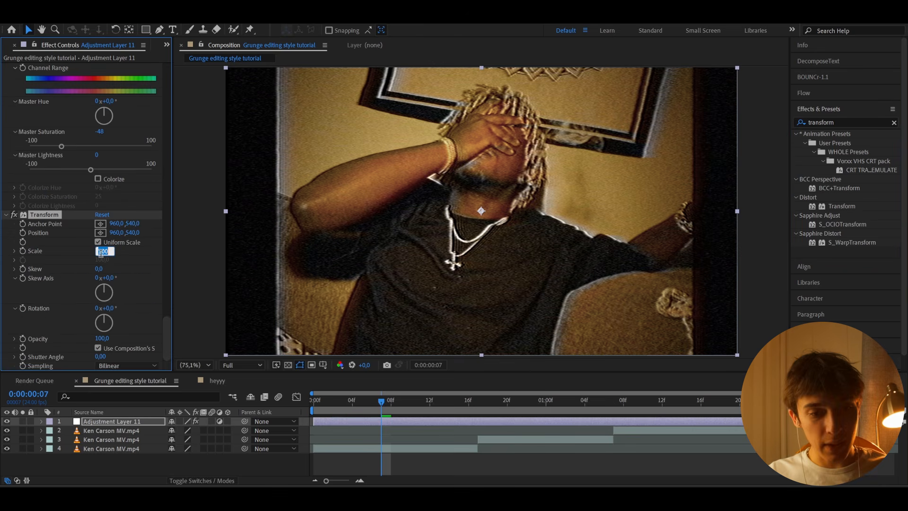
pyautogui.write('10')
pyautogui.press('Return')
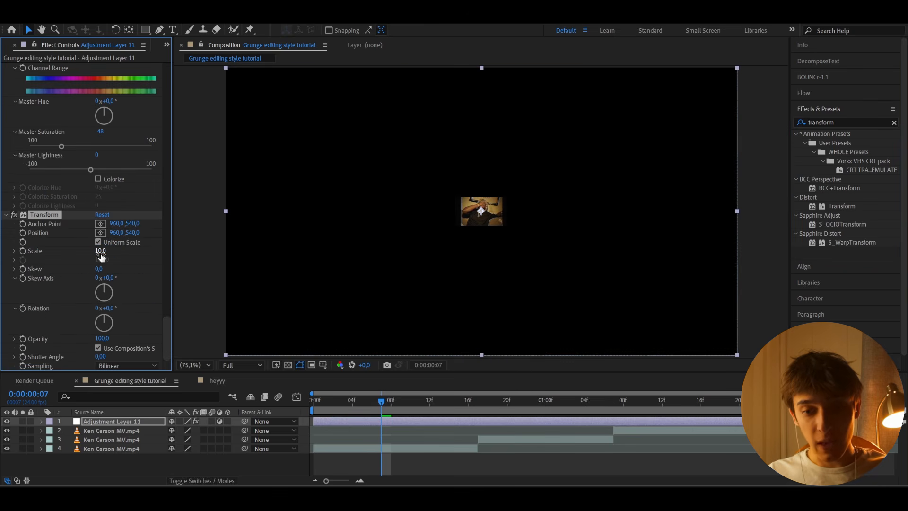
# Add a new adjustment layer above the grunge adjustment layer and apply the Transform effect to it.
pyautogui.click(381, 402)
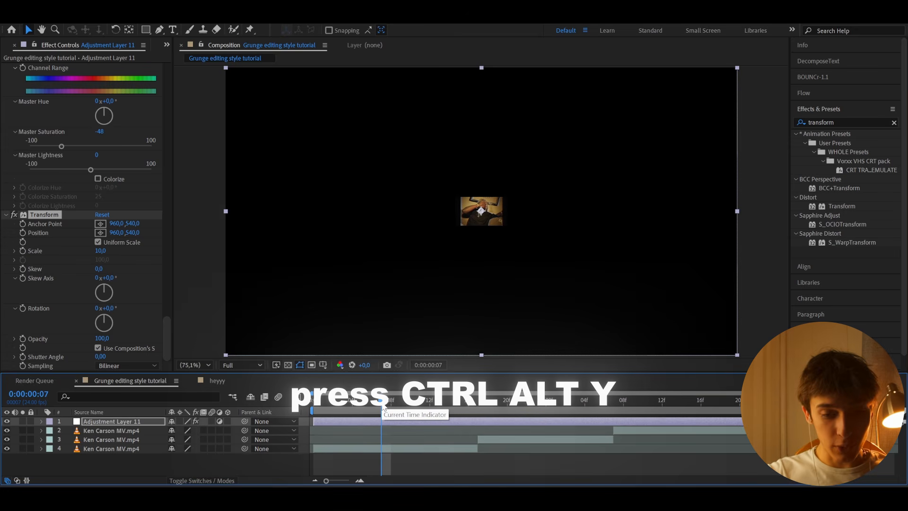
pyautogui.hotkey('ctrl', 'alt', 'y')
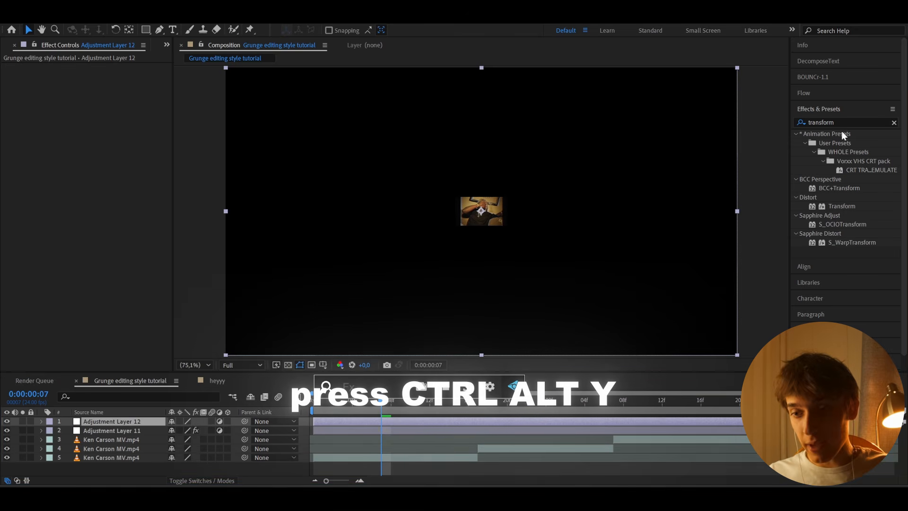
pyautogui.write('tran')
pyautogui.press('Return')
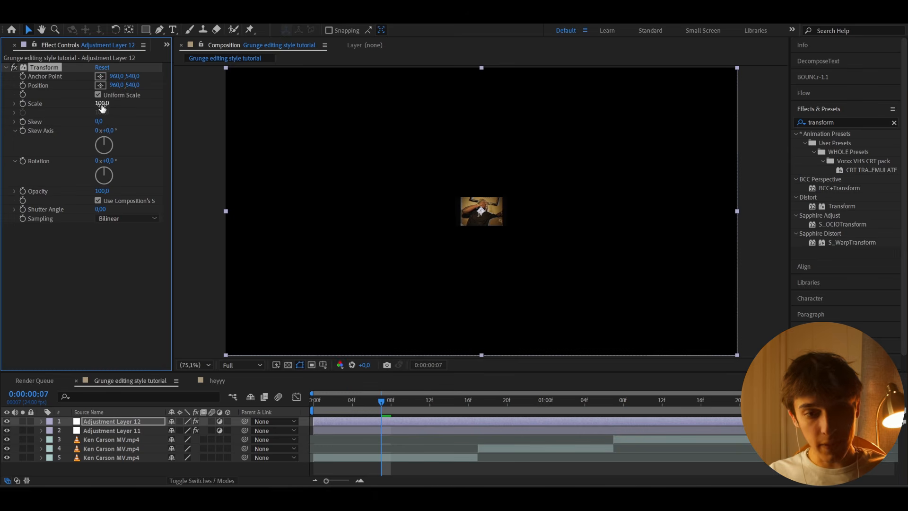
# Set the new Transform effect's uniform scale to 1000 and preview the pixelated footage.
pyautogui.click(103, 103)
pyautogui.write('1000')
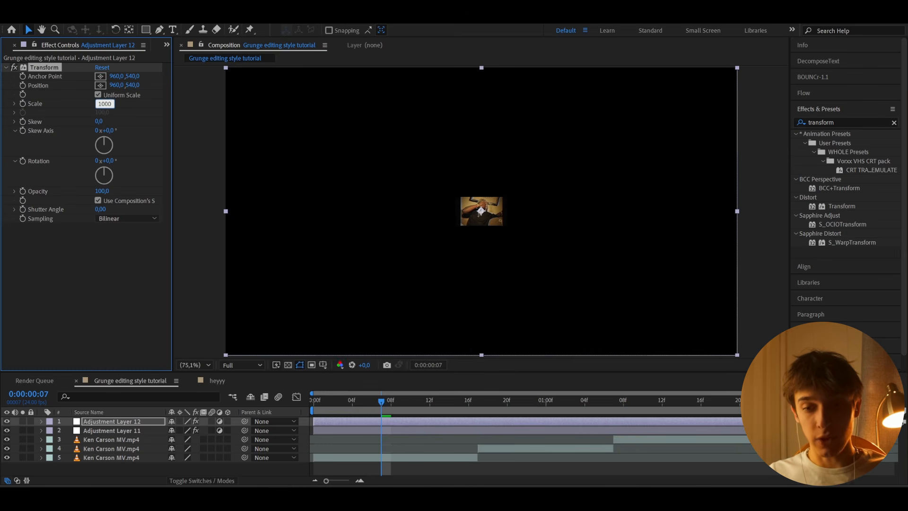
pyautogui.press('Return')
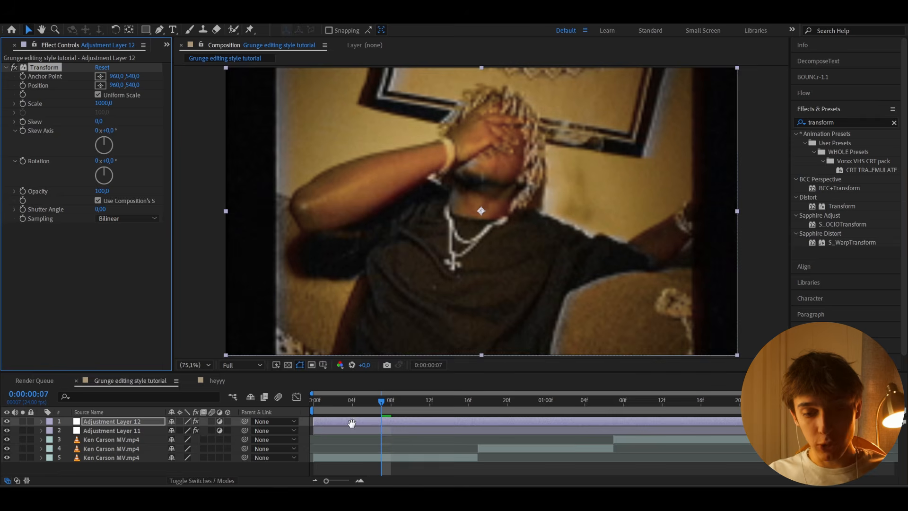
pyautogui.press('space')
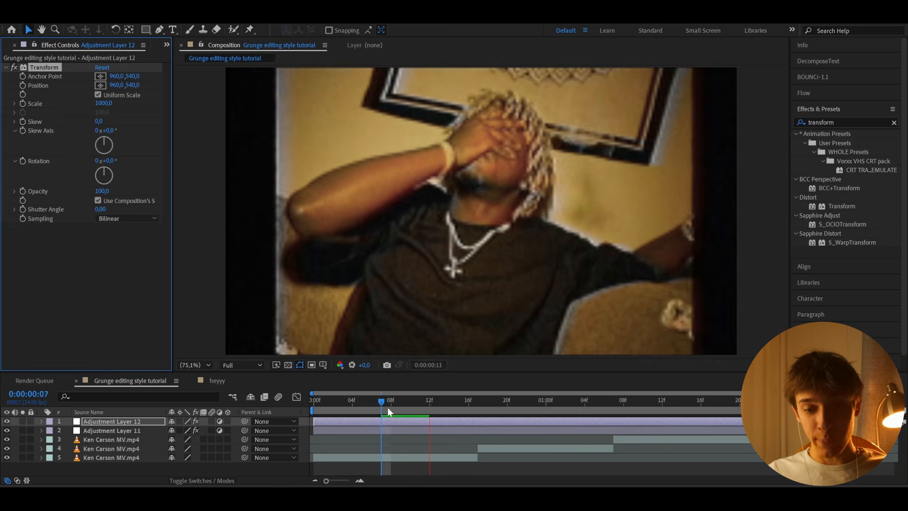
# Add another adjustment layer at the top of the stack and apply the Motion Tile effect to it.
pyautogui.moveTo(389, 406); pyautogui.dragTo(361, 421)
pyautogui.hotkey('ctrl', 'alt', 'y')
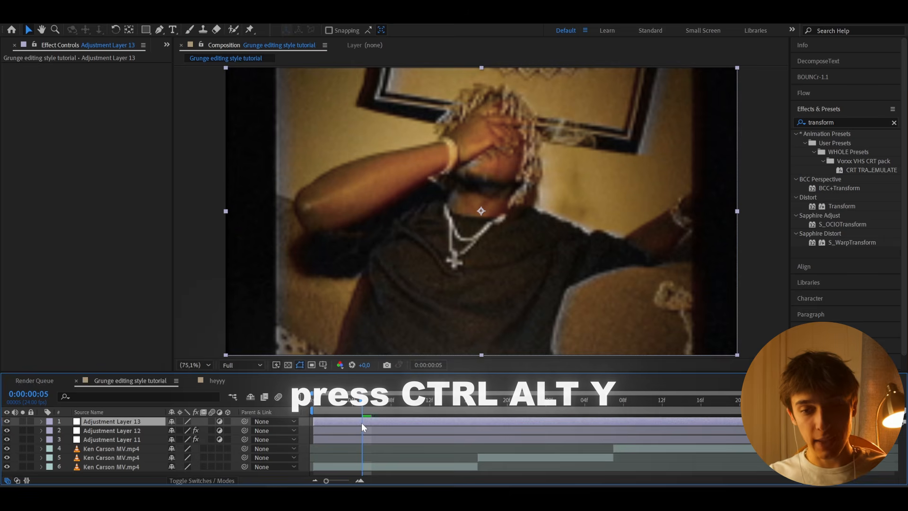
pyautogui.hotkey('ctrl', 'space')
pyautogui.write('motion')
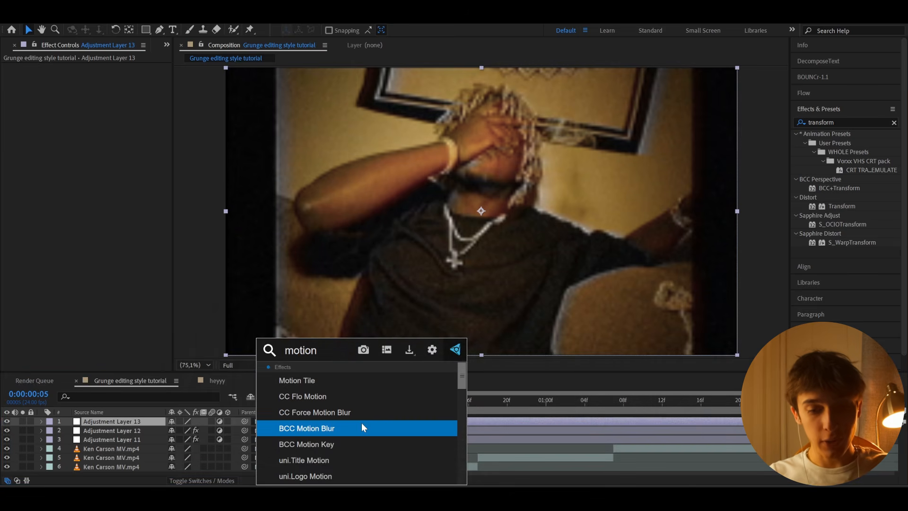
pyautogui.click(311, 379)
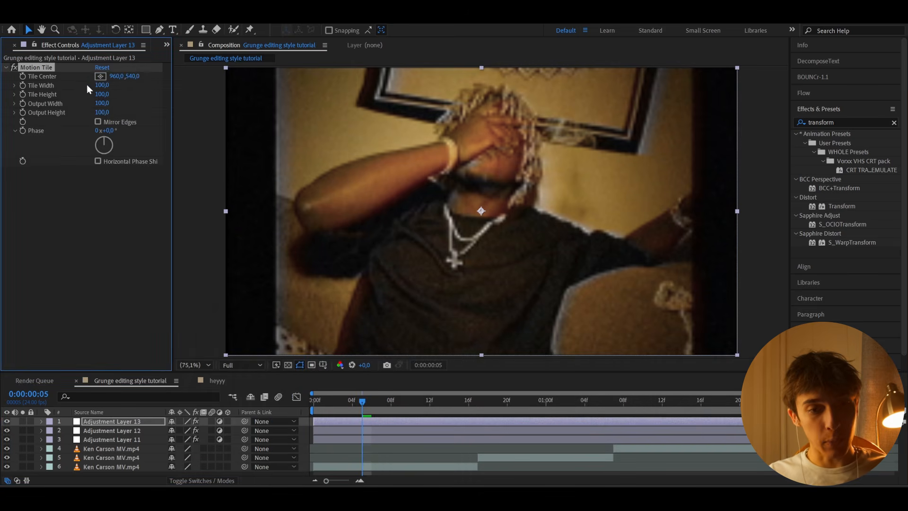
# Set Motion Tile's Output Width to 80.
pyautogui.click(103, 103)
pyautogui.write('80')
pyautogui.press('Return')
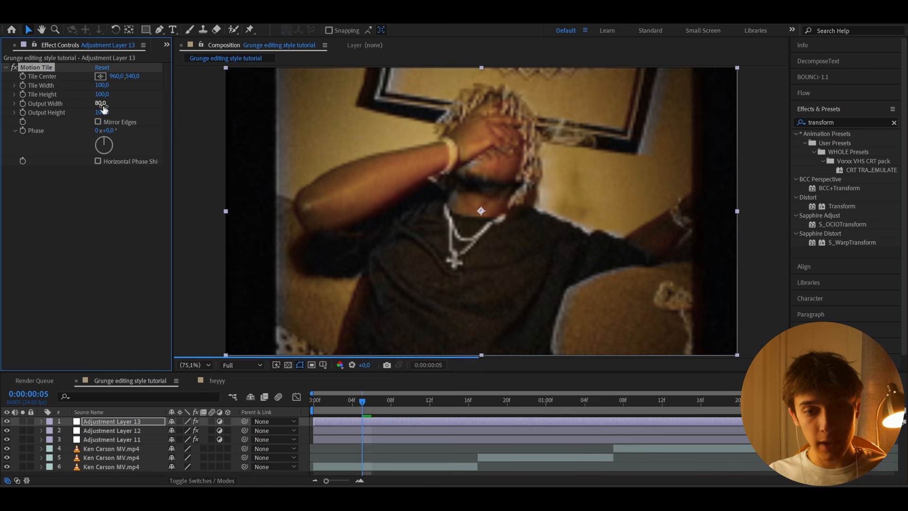
# Check the cropped frame across the first two clips and compare the look with the two lower adjustment layers toggled off and on.
pyautogui.moveTo(408, 402); pyautogui.dragTo(437, 416)
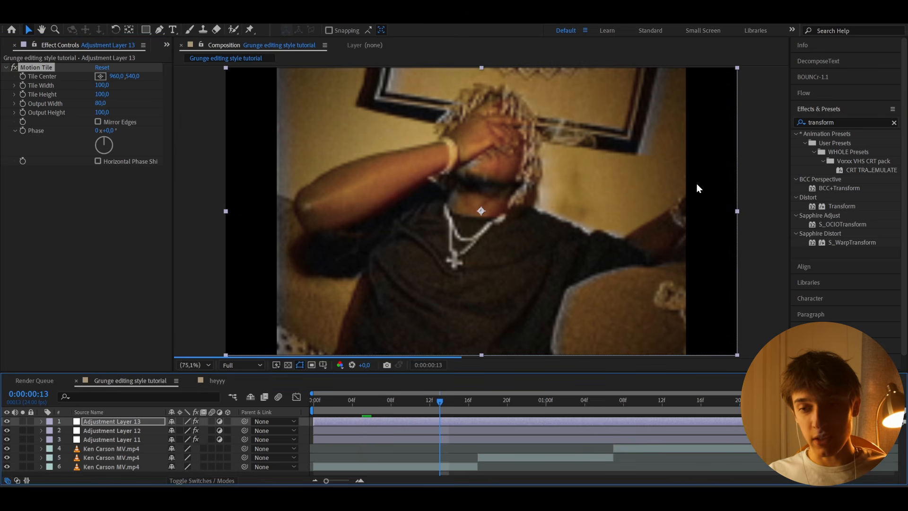
pyautogui.click(500, 403)
pyautogui.moveTo(501, 404); pyautogui.dragTo(546, 407)
pyautogui.click(7, 430)
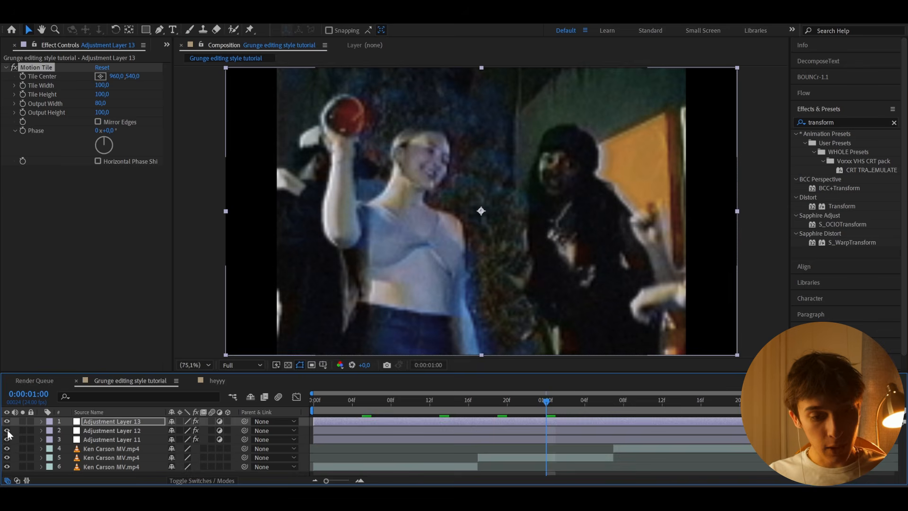
pyautogui.click(7, 439)
pyautogui.moveTo(7, 438); pyautogui.dragTo(7, 431)
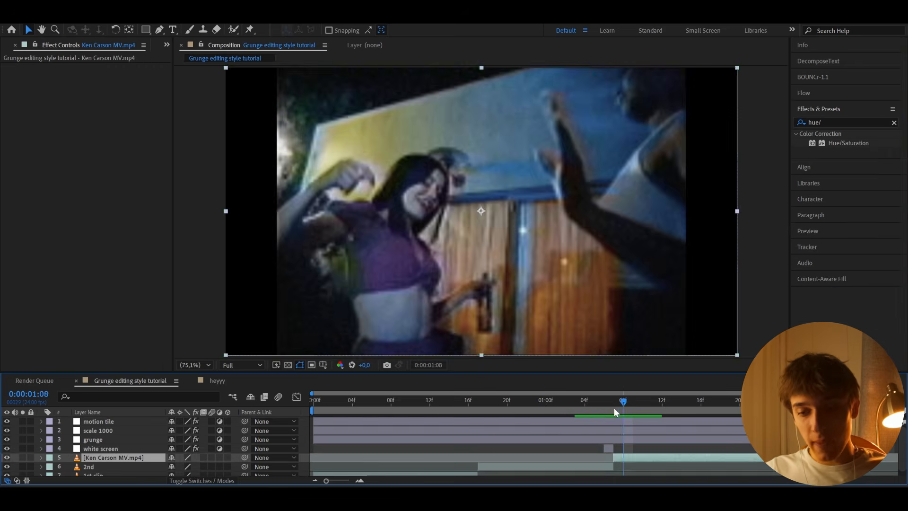
# Go back to frame 0 and add a new adjustment layer directly above the Ken Carson MV.mp4 clip.
pyautogui.moveTo(614, 408); pyautogui.dragTo(486, 413)
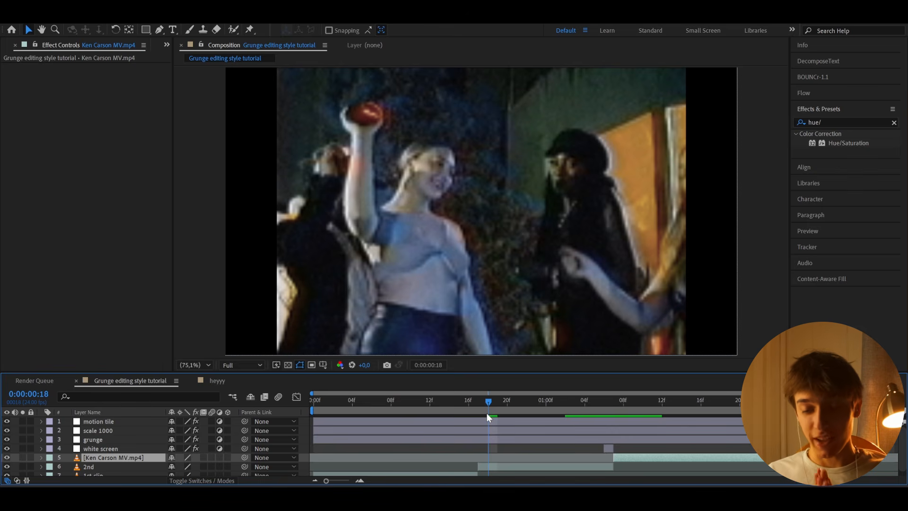
pyautogui.moveTo(486, 413); pyautogui.dragTo(288, 413)
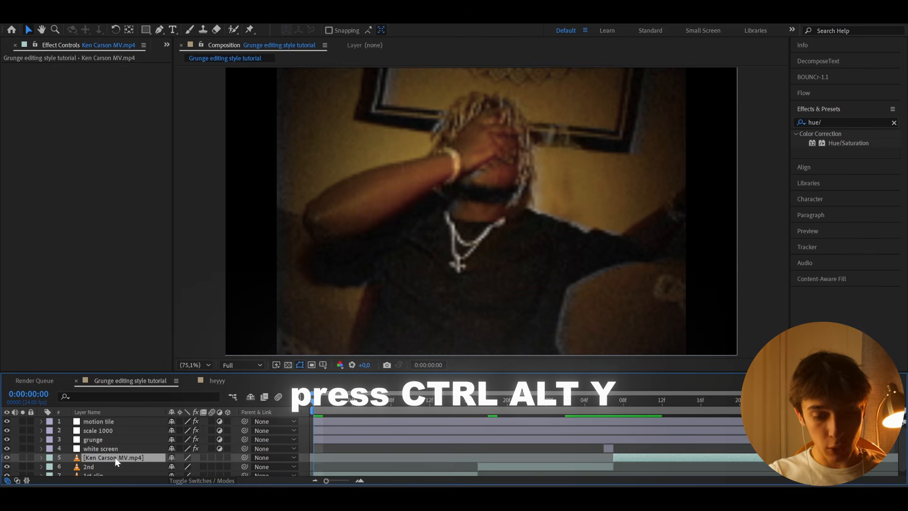
pyautogui.hotkey('ctrl', 'alt', 'y')
# Find Opium 10 in the Opium Presets folder of the user presets and apply it to the new adjustment layer.
pyautogui.click(831, 123)
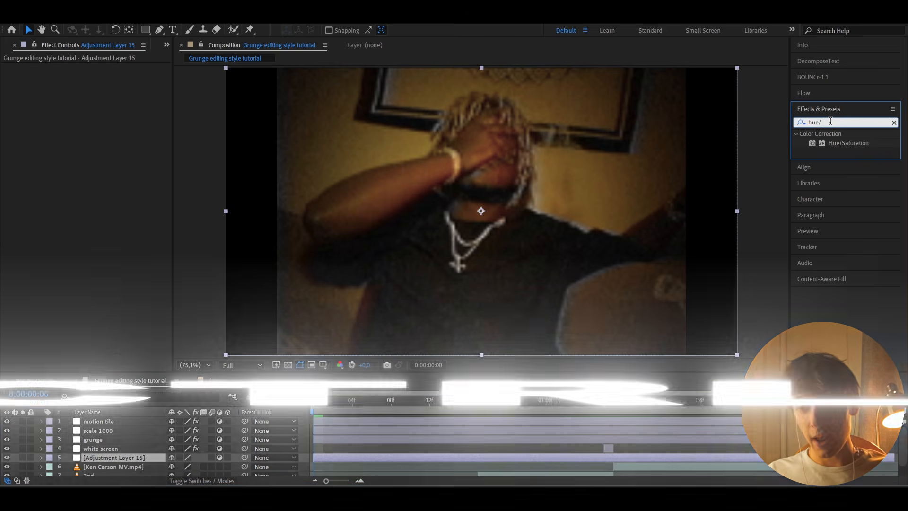
pyautogui.press('BackSpace')
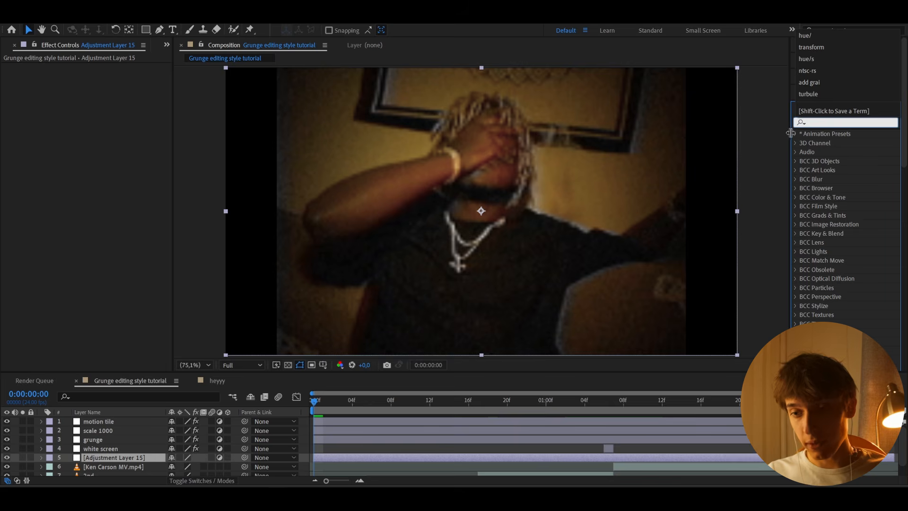
pyautogui.click(804, 152)
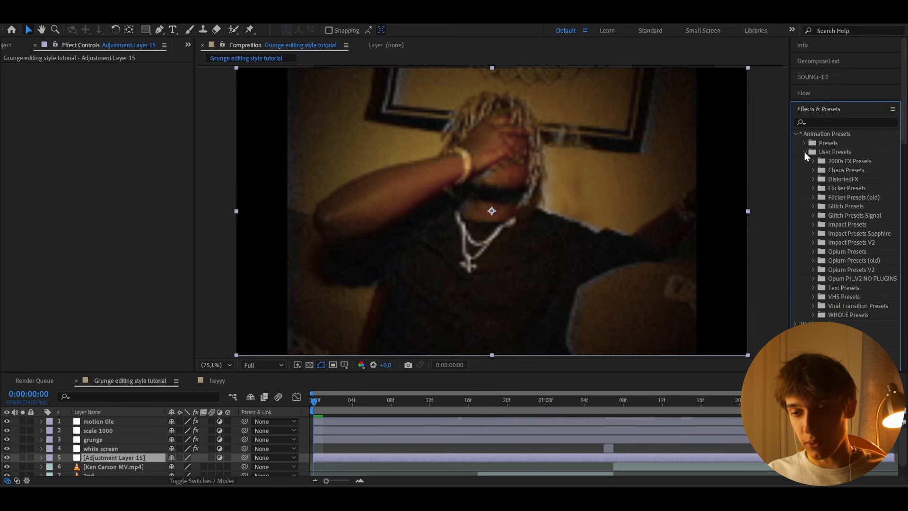
pyautogui.moveTo(788, 182); pyautogui.dragTo(738, 182)
pyautogui.click(762, 251)
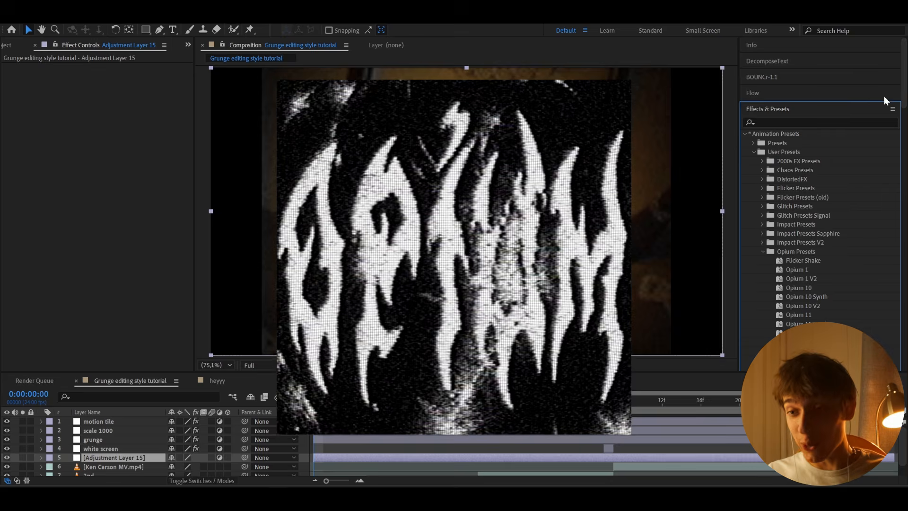
pyautogui.moveTo(903, 85); pyautogui.dragTo(905, 116)
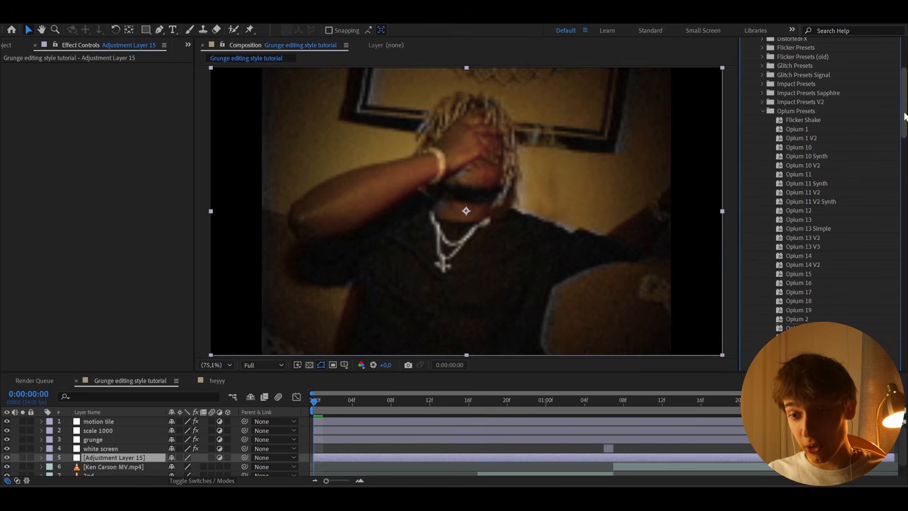
pyautogui.click(796, 148)
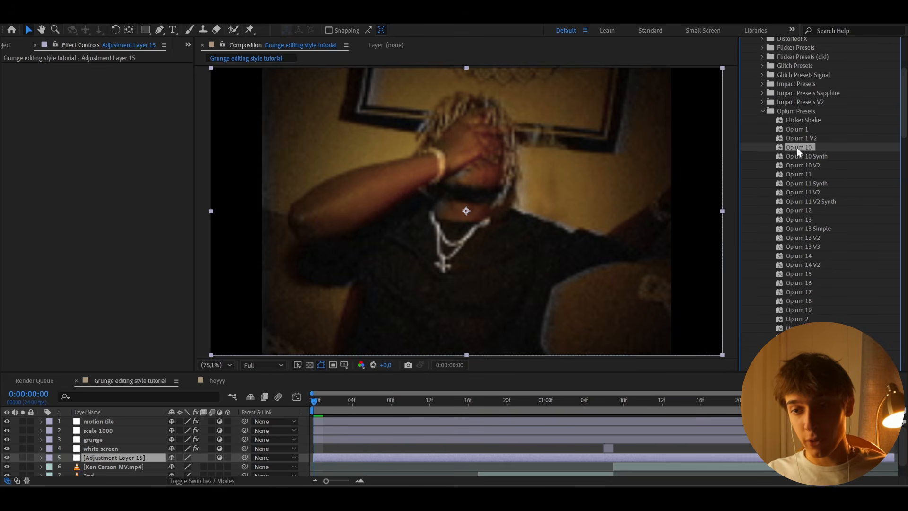
pyautogui.moveTo(802, 146); pyautogui.dragTo(348, 459)
pyautogui.click(531, 472)
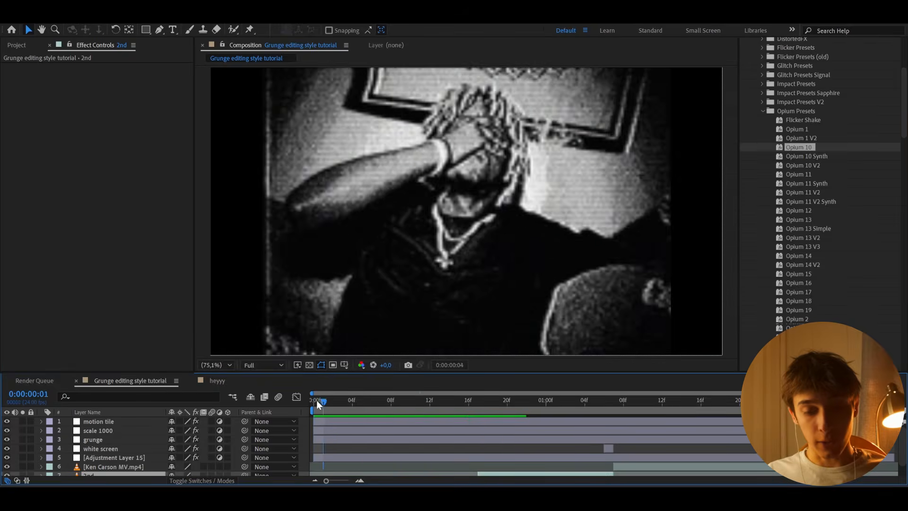
# Rename the preset adjustment layer Opium 10 and trim it to end at frame 17, where the second clip starts.
pyautogui.moveTo(316, 400); pyautogui.dragTo(477, 404)
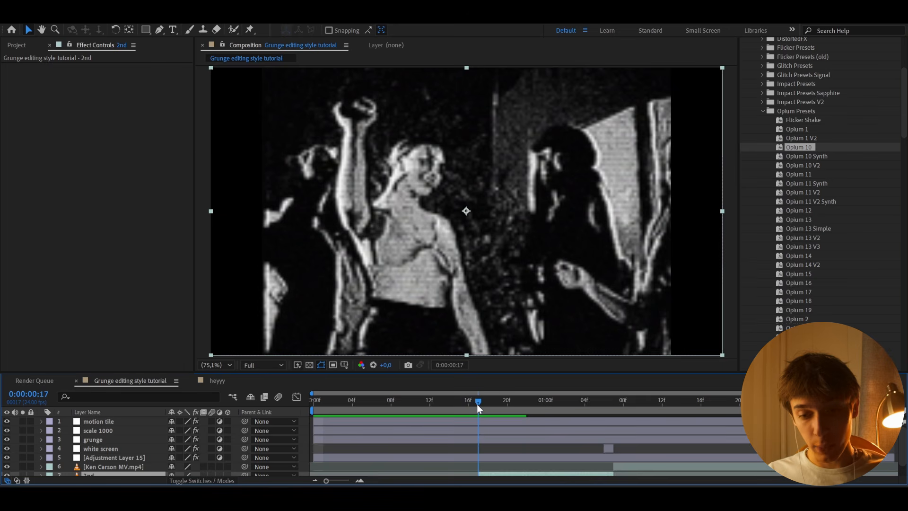
pyautogui.click(455, 457)
pyautogui.press('Return')
pyautogui.write('Opium 10')
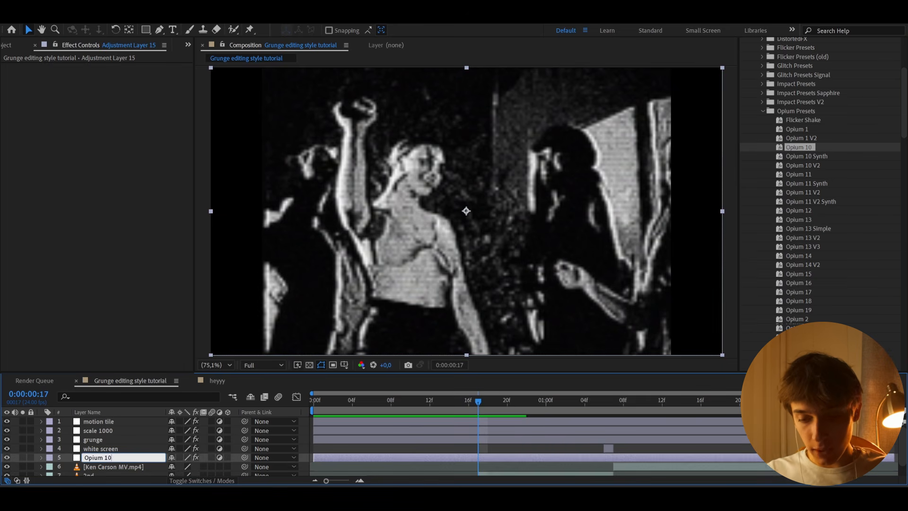
pyautogui.press('Return')
pyautogui.hotkey('ctrl', 'shift', 'd')
pyautogui.press('Delete')
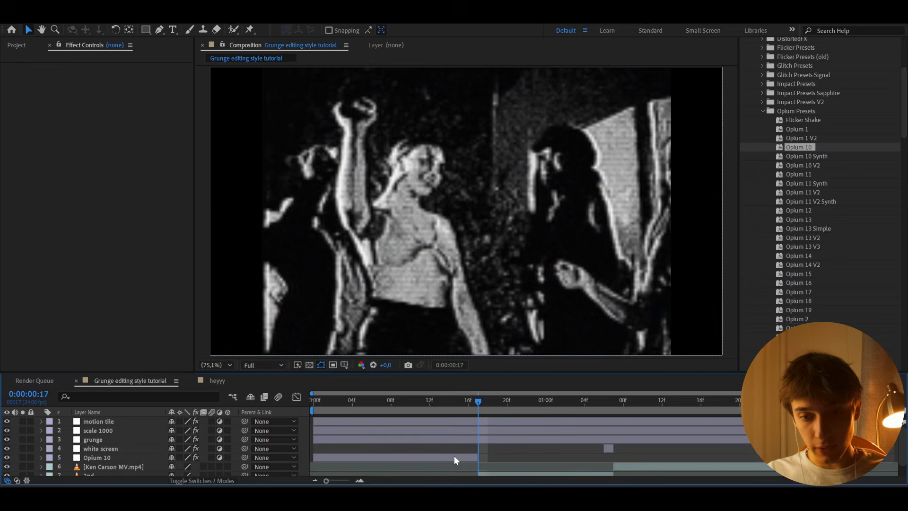
# Add an adjustment layer starting at frame 17, apply the Opium 1 preset to it, and preview up to the white flash.
pyautogui.click(458, 457)
pyautogui.hotkey('ctrl', 'alt', 'y')
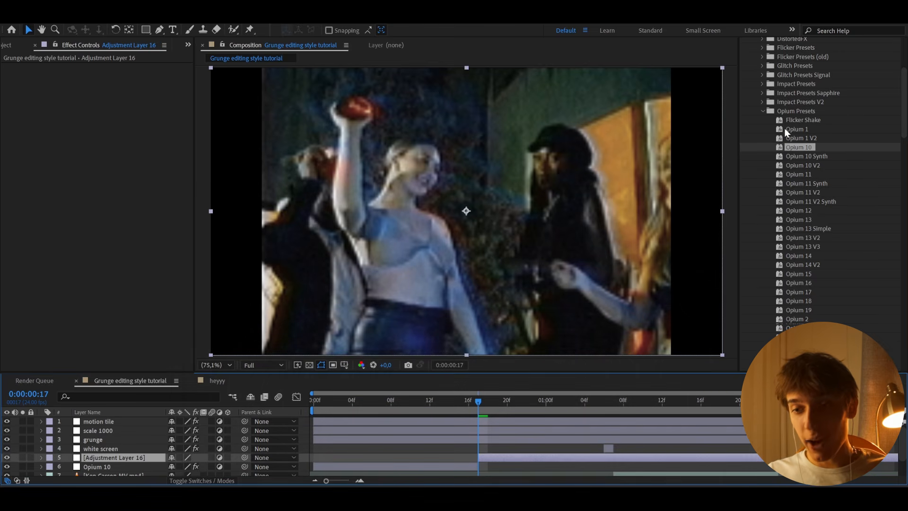
pyautogui.click(785, 128)
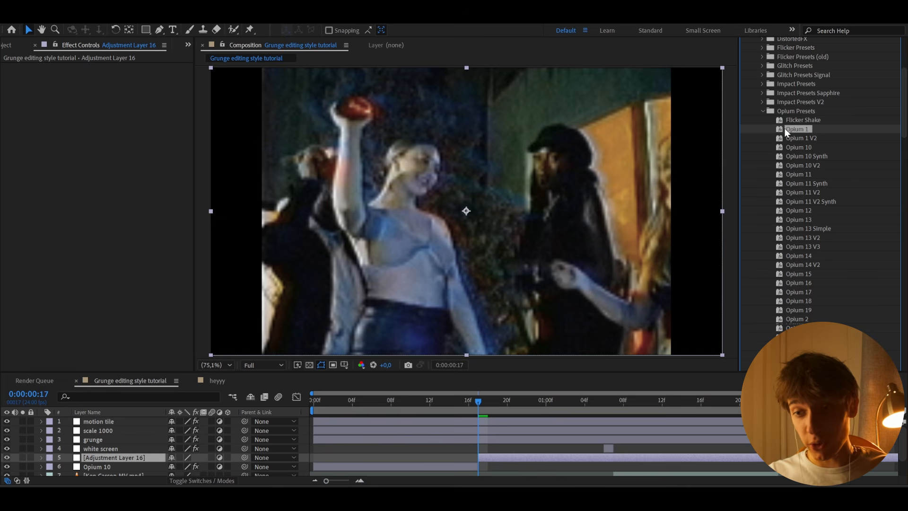
pyautogui.moveTo(784, 129); pyautogui.dragTo(541, 459)
pyautogui.moveTo(479, 402); pyautogui.dragTo(609, 427)
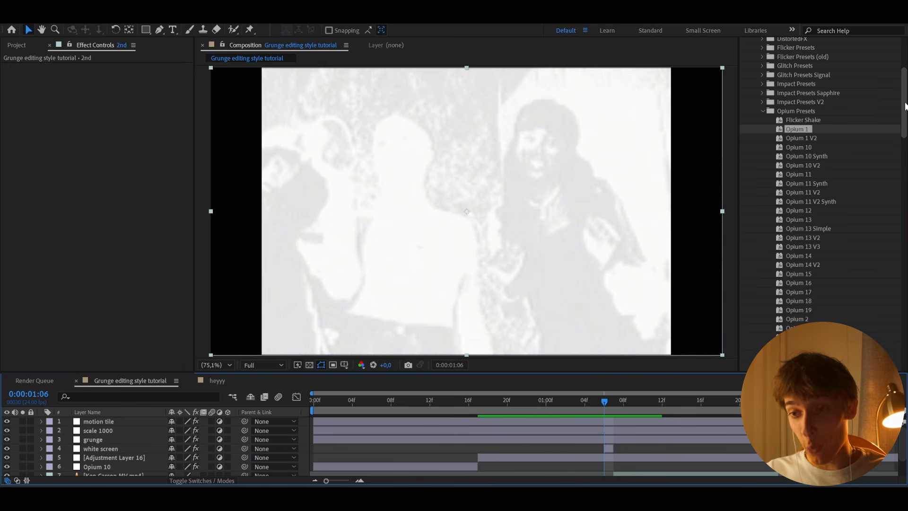
pyautogui.moveTo(905, 106); pyautogui.dragTo(905, 166)
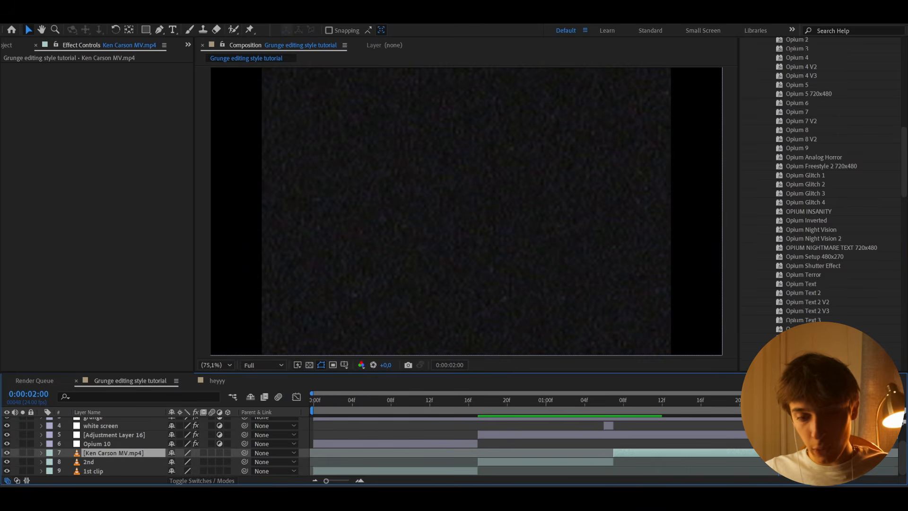
# Create a text layer reading GRUNGE above the Ken Carson MV.mp4 clip.
pyautogui.hotkey('ctrl', 't')
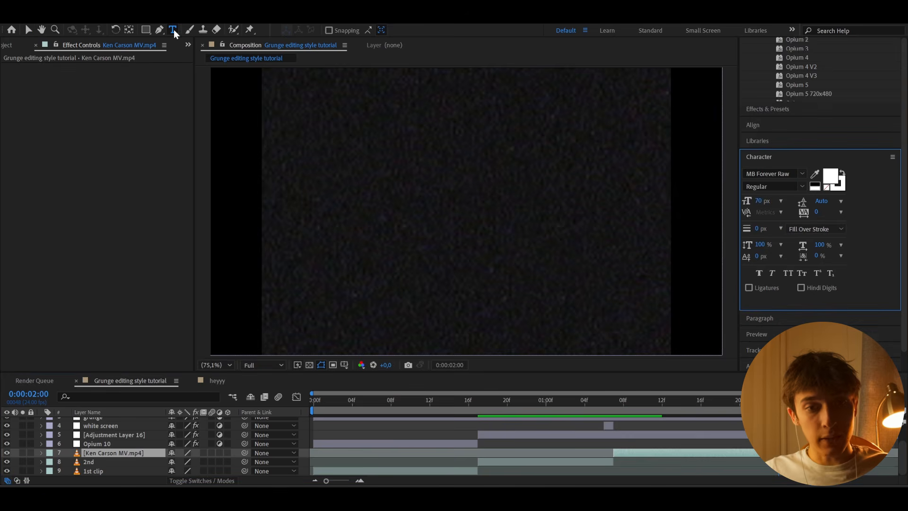
pyautogui.click(382, 221)
pyautogui.write('GRUNGE')
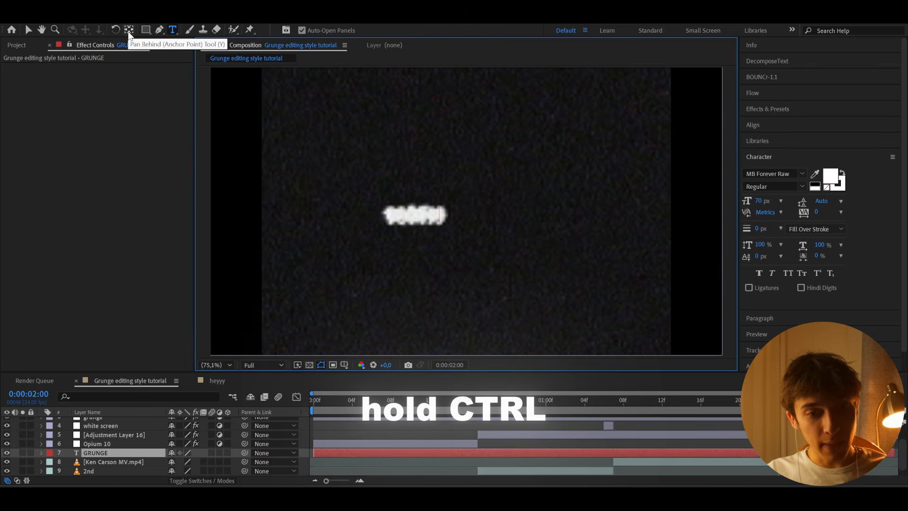
# Center the GRUNGE text's anchor point and align the layer horizontally and vertically to the middle of the composition.
pyautogui.click(128, 30)
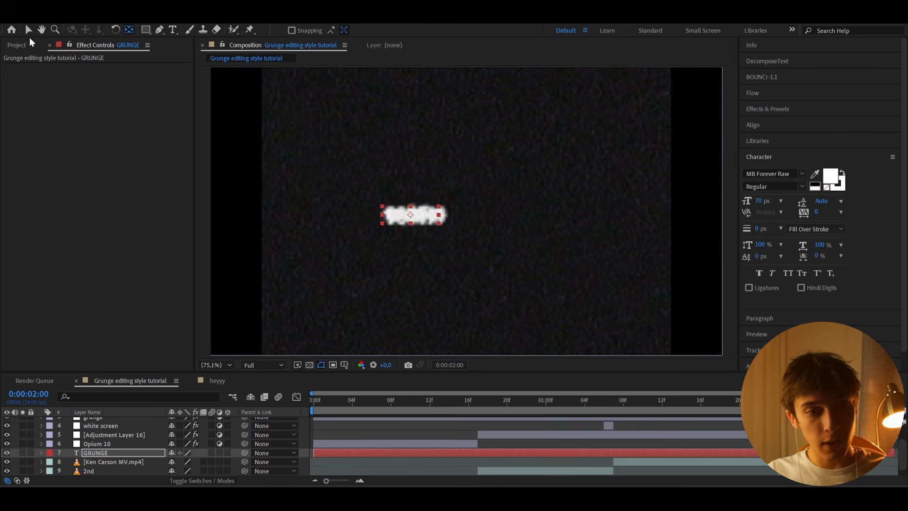
pyautogui.click(29, 30)
pyautogui.click(757, 125)
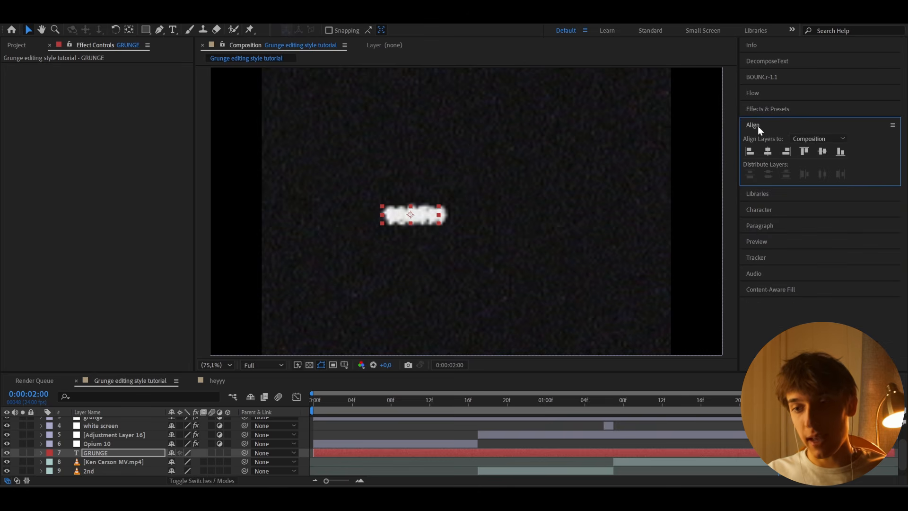
pyautogui.click(767, 151)
pyautogui.click(822, 151)
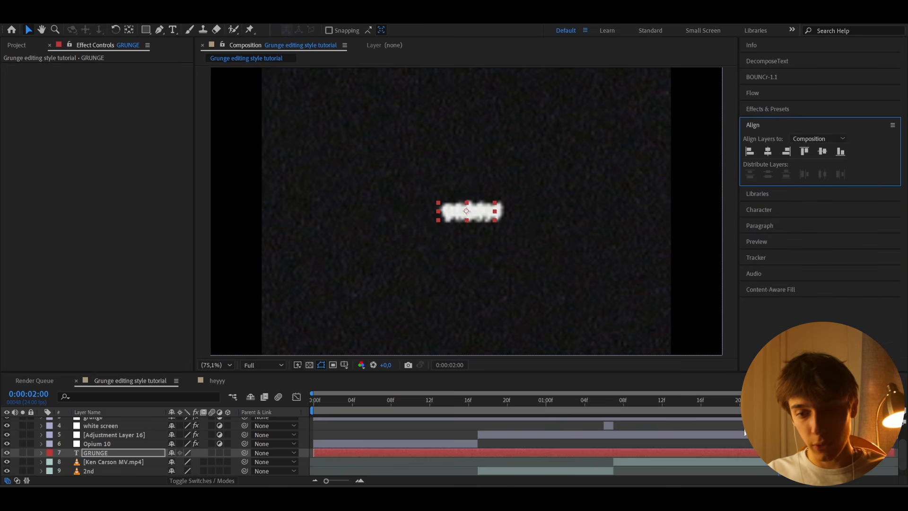
# Scale the GRUNGE text layer to 610% width and 1000% height, with the two dimensions unlinked.
pyautogui.click(755, 453)
pyautogui.press('s')
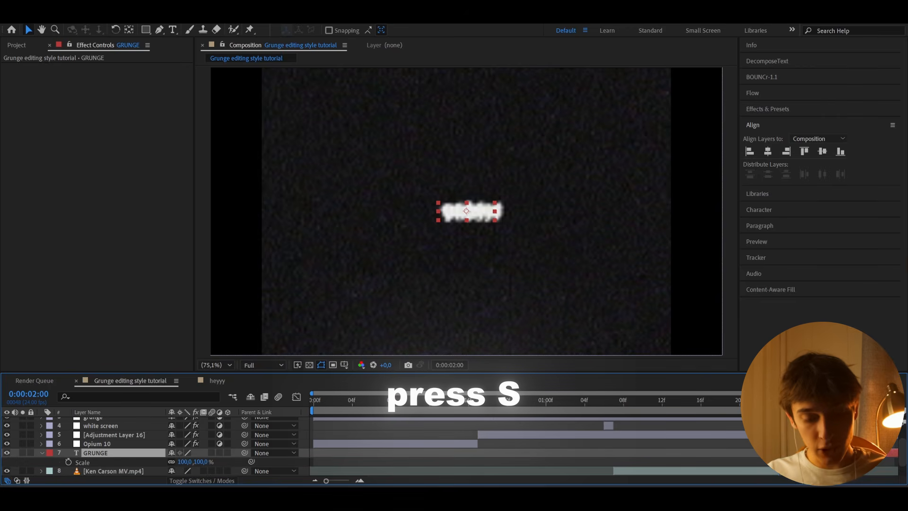
pyautogui.moveTo(187, 461)
pyautogui.mouseDown()
pyautogui.moveTo(222, 462)
pyautogui.moveTo(182, 468)
pyautogui.mouseUp()
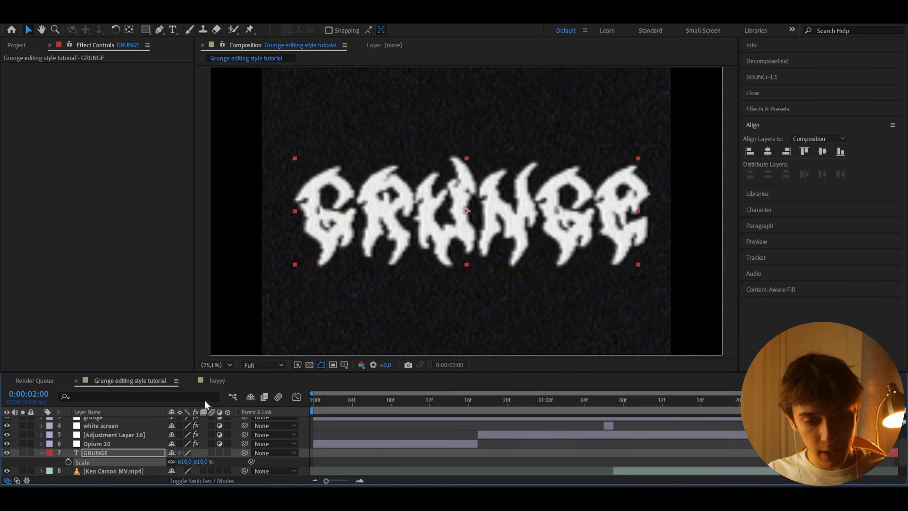
pyautogui.click(209, 462)
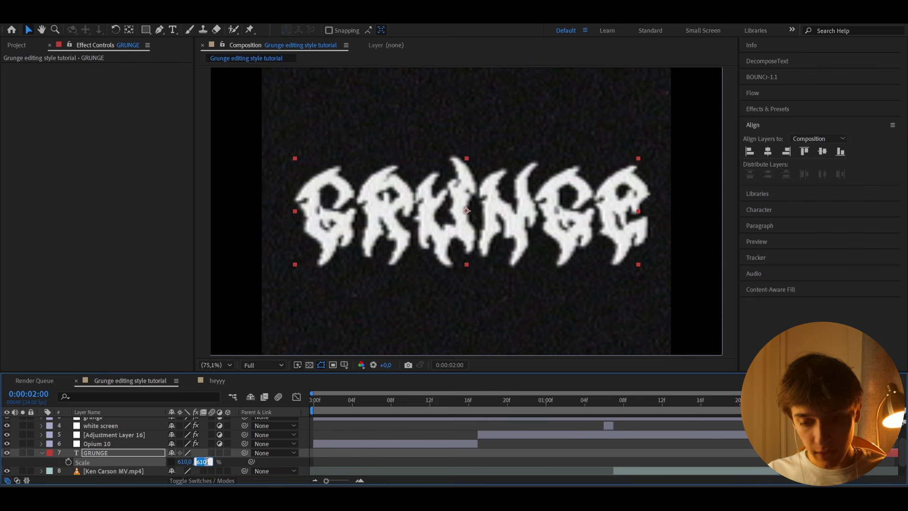
pyautogui.write('1000')
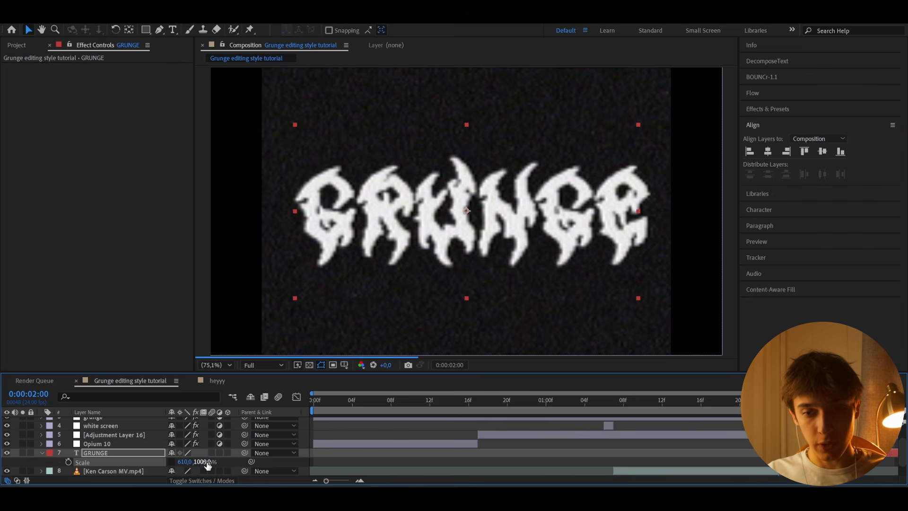
pyautogui.press('Return')
pyautogui.press('space')
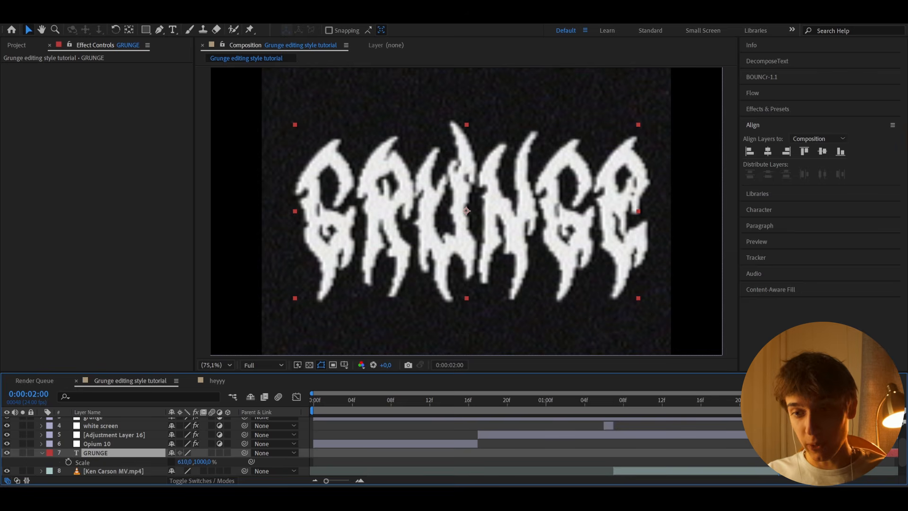
# Apply the Opium Text 2 V2 preset to the GRUNGE text layer.
pyautogui.click(757, 110)
pyautogui.scroll(-5, 771, 230)
pyautogui.scroll(-5, 770, 230)
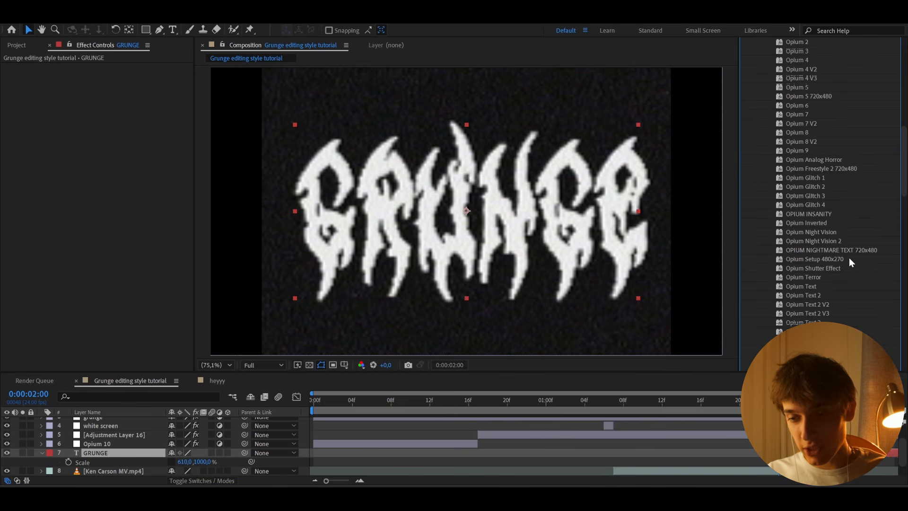
pyautogui.click(806, 304)
pyautogui.moveTo(806, 304); pyautogui.dragTo(123, 452)
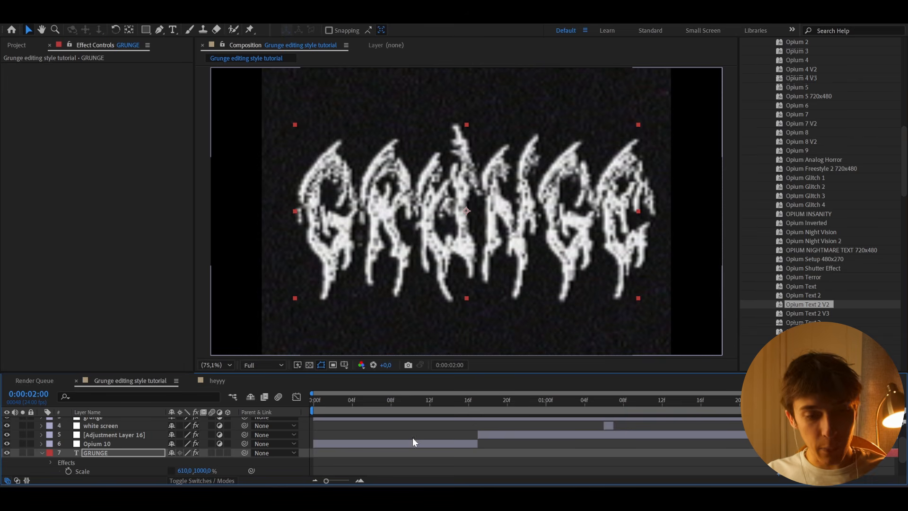
# Split Adjustment Layer 16 at 0:00:02:00 and delete the part after the split.
pyautogui.click(740, 436)
pyautogui.hotkey('ctrl', 'shift', 'd')
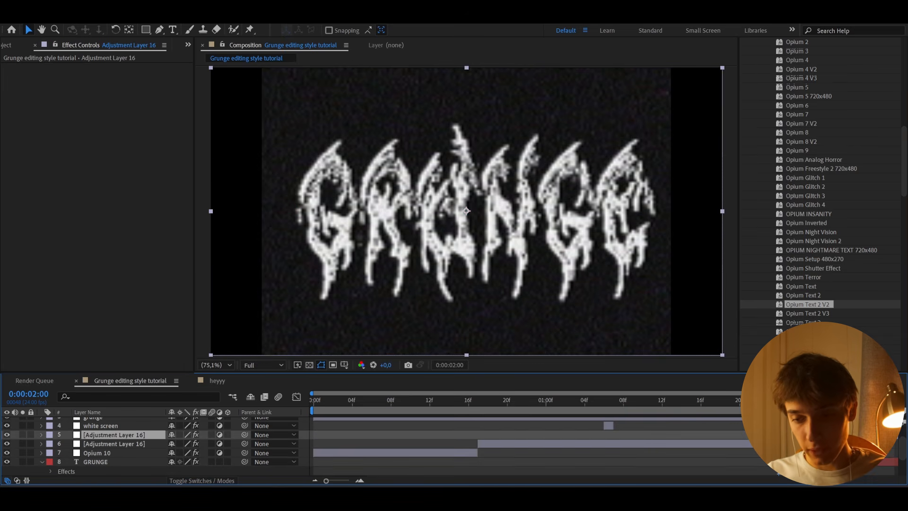
pyautogui.press('Delete')
# Start the work area at 0:00:02:00 and preview the GRUNGE text section from there.
pyautogui.scroll(-1, 756, 446)
pyautogui.click(762, 452)
pyautogui.press('b')
pyautogui.press('space')
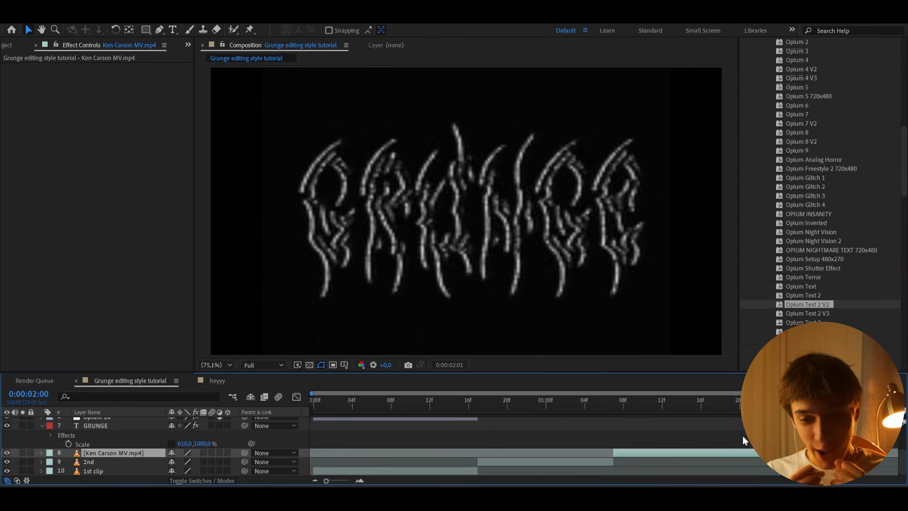
# Pick the Opium Freestyle 2 720x480 preset from the Opium preset list.
pyautogui.scroll(3, 742, 436)
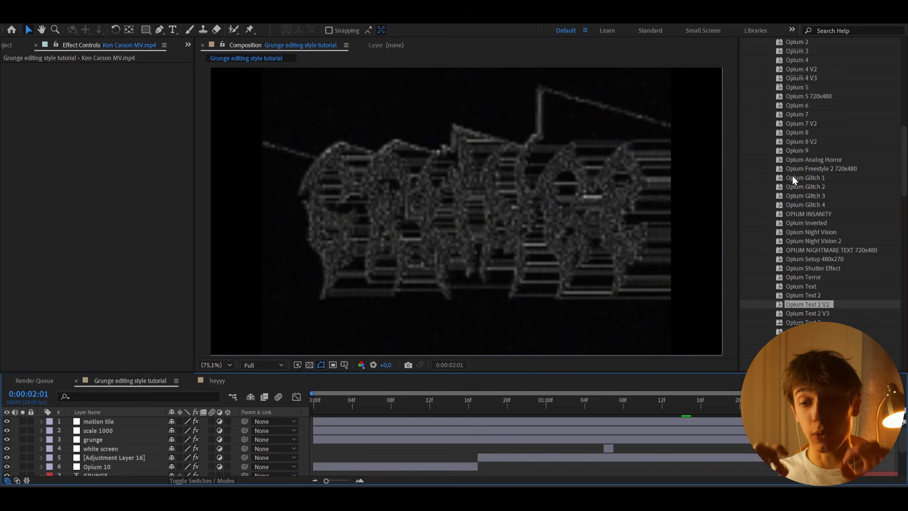
pyautogui.click(802, 161)
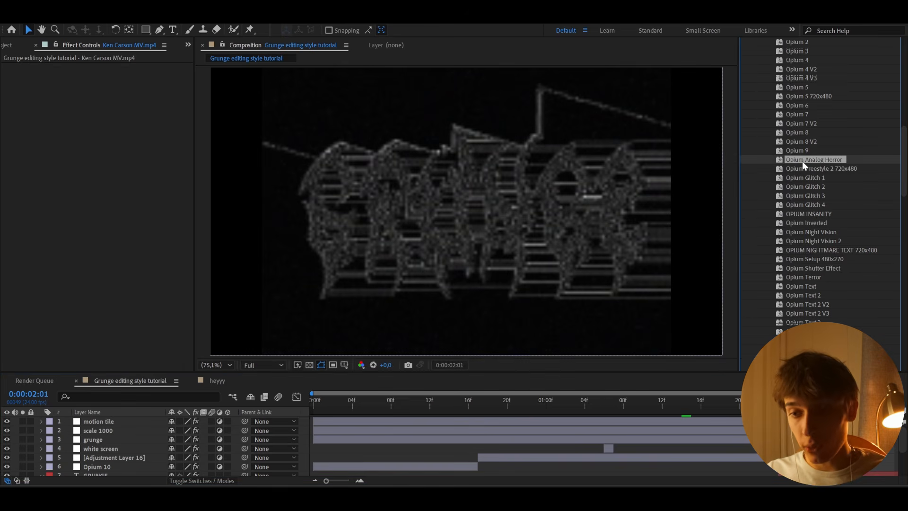
pyautogui.scroll(2, 825, 185)
pyautogui.click(800, 207)
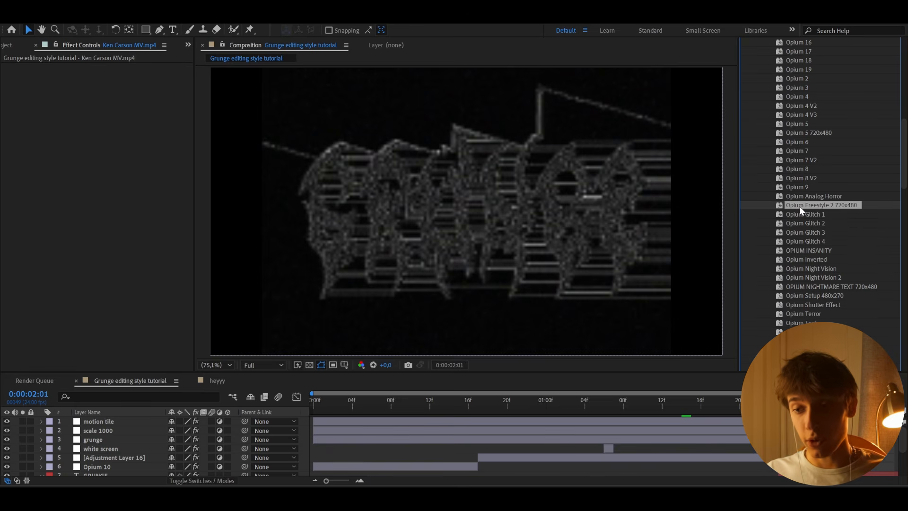